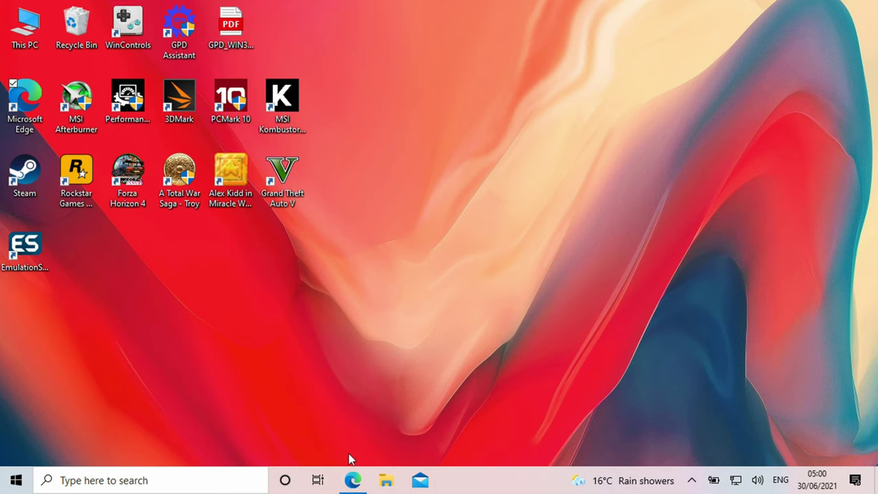
left_click(352, 483)
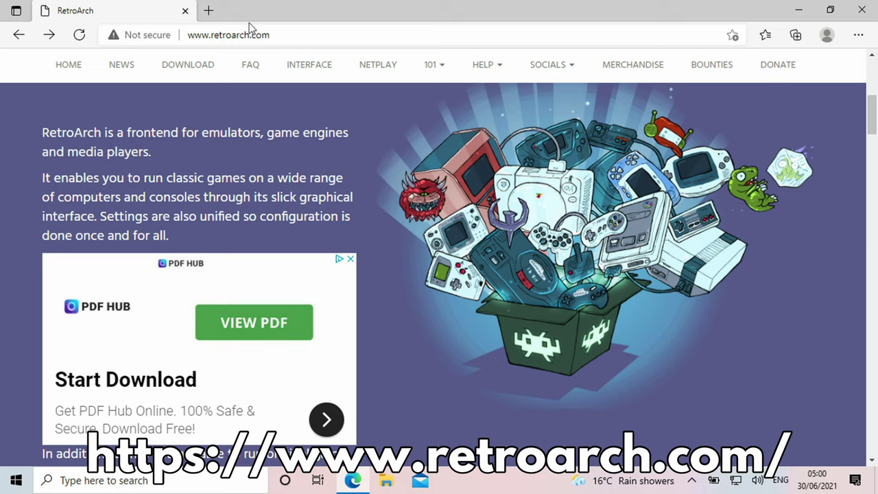
scroll(374, 217, "up", 1)
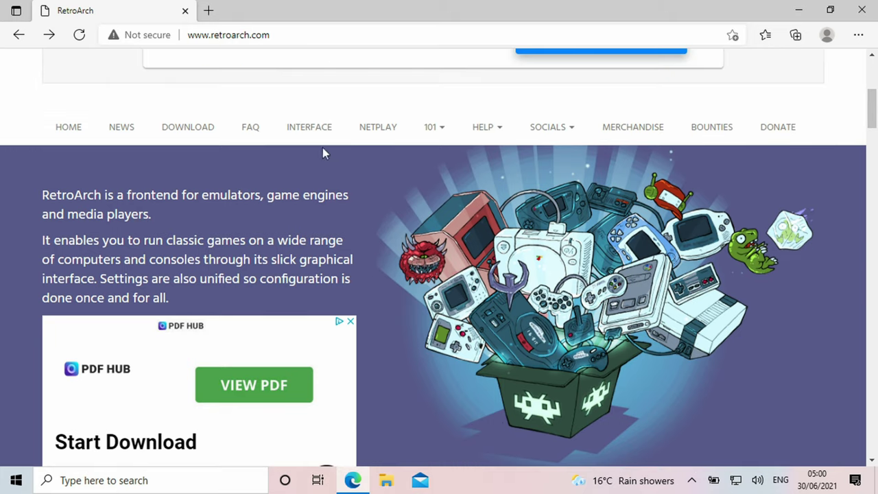
left_click(197, 137)
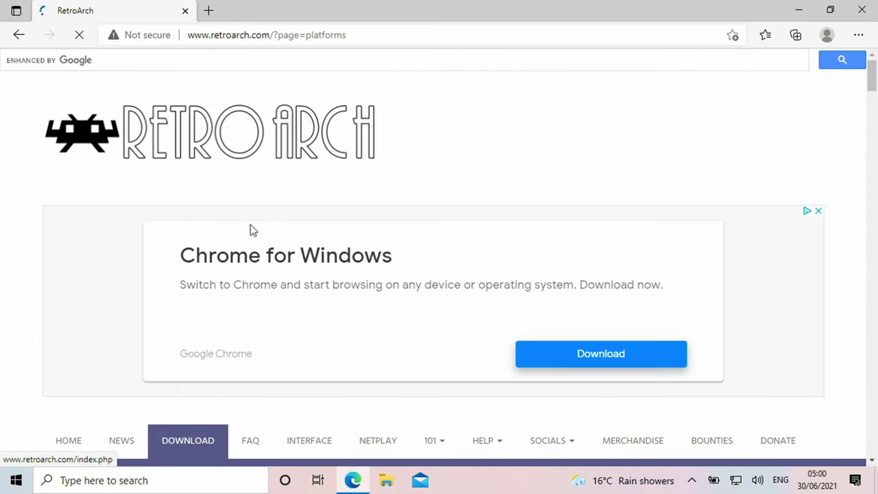
scroll(261, 240, "down", 7)
scroll(259, 238, "down", 2)
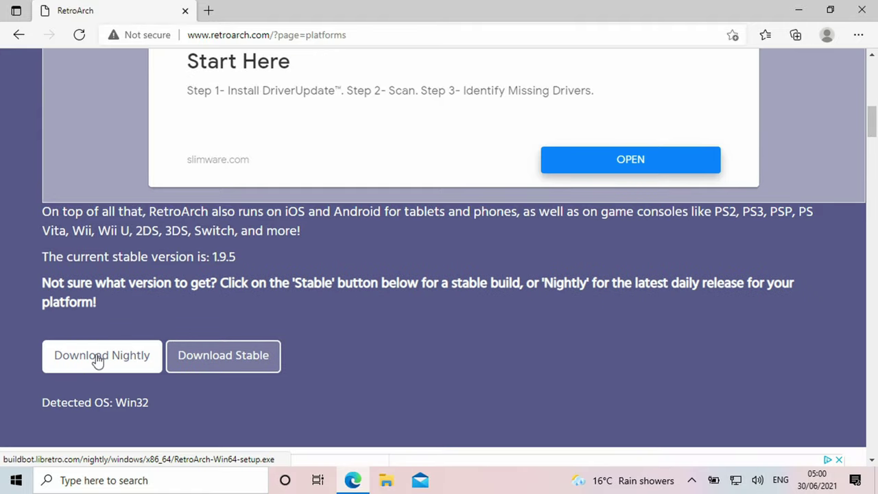
left_click(230, 357)
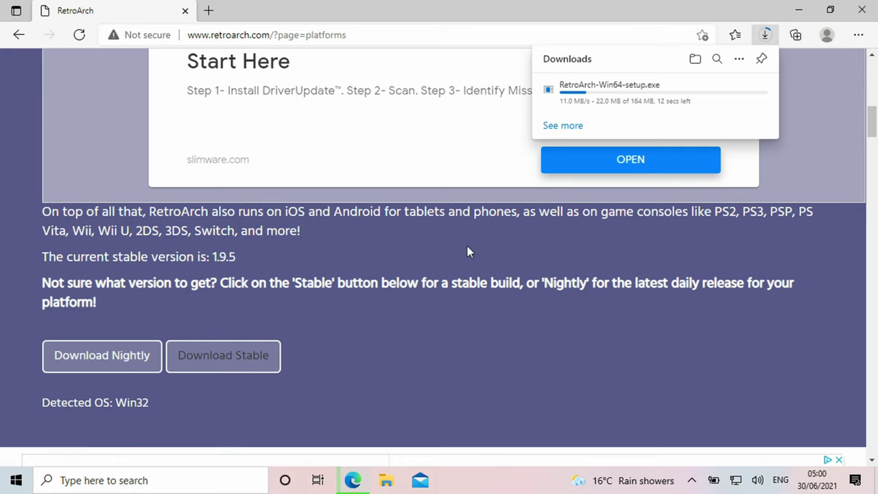
Run the downloaded RetroArch-Win64-setup.exe, allow it to make changes, and accept the license agreement
mouse_move(623, 108)
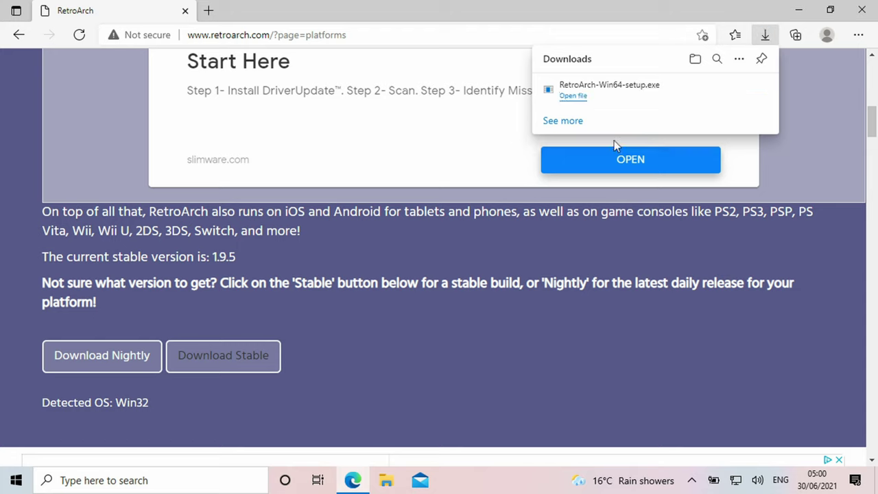
left_click(573, 96)
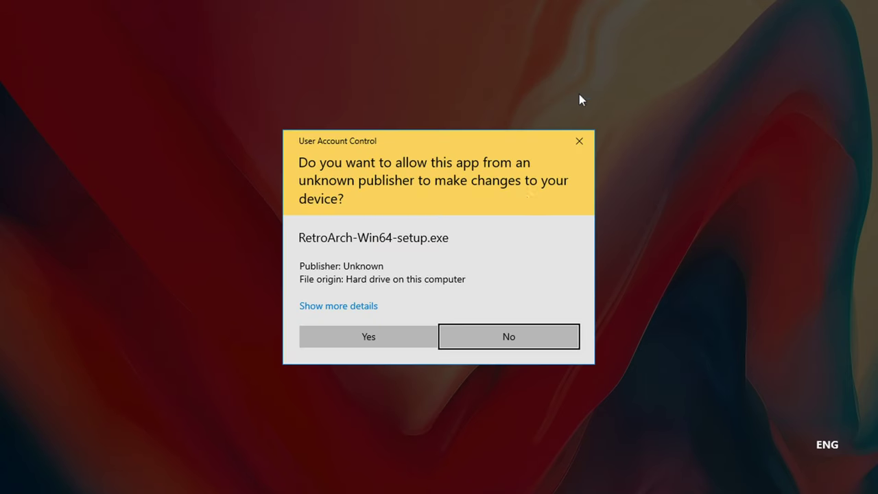
left_click(376, 337)
left_click(511, 351)
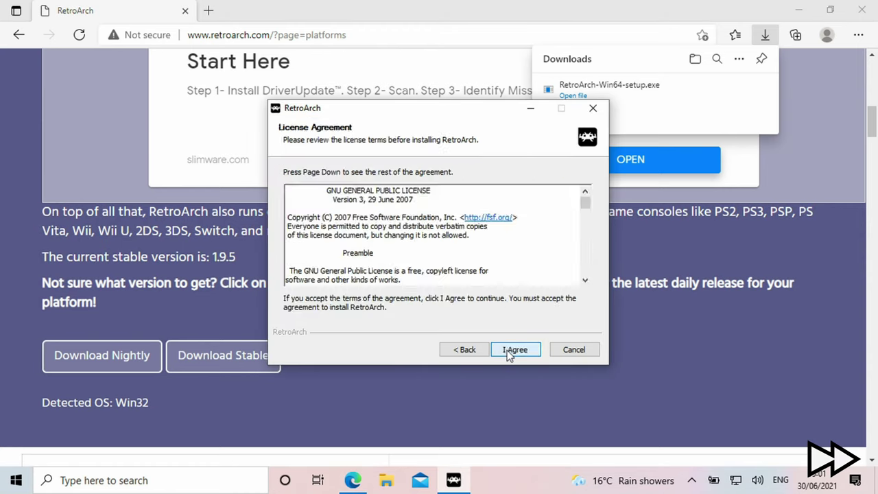
left_click(511, 351)
left_click(516, 351)
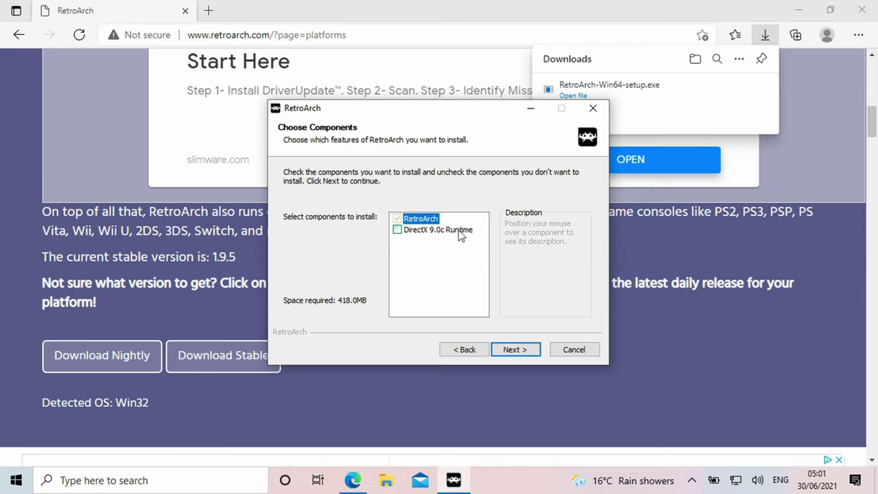
Include the DirectX 9.0c Runtime component and start installing RetroArch
left_click(460, 232)
left_click(515, 354)
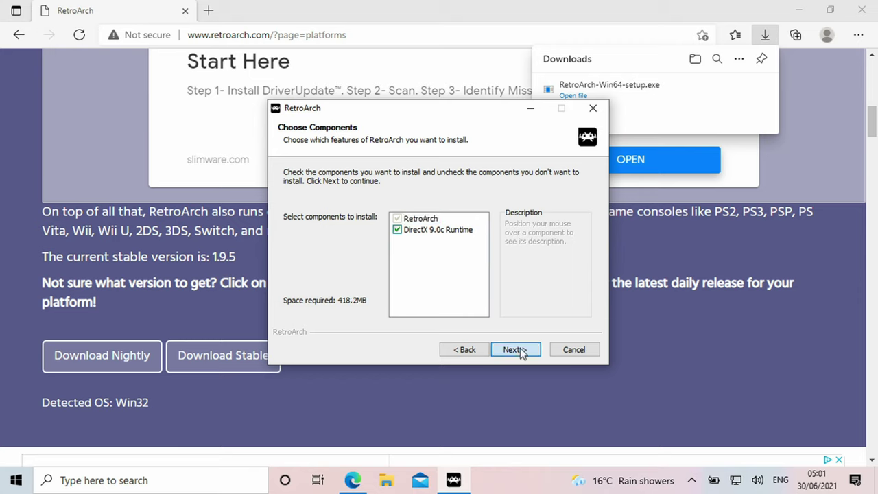
left_click(520, 349)
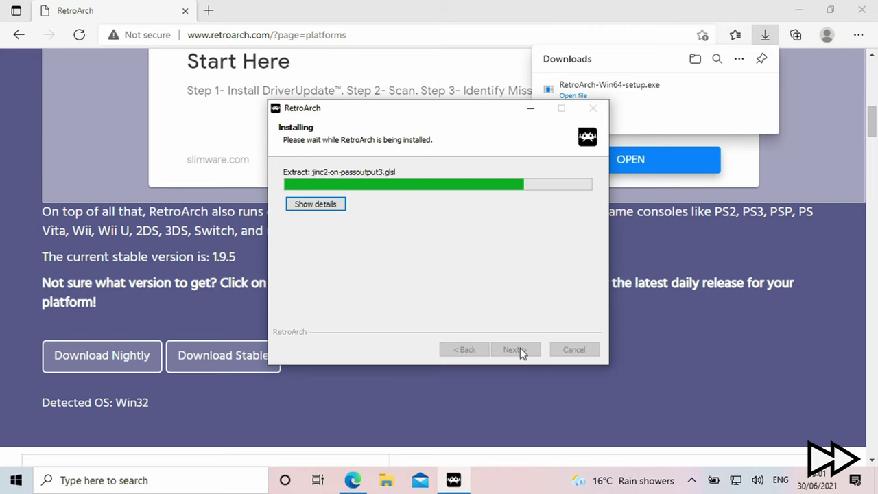
Accept the DirectX agreement, install the DirectX runtime components, and finish the RetroArch setup wizard
left_click(236, 304)
left_click(359, 354)
left_click(363, 355)
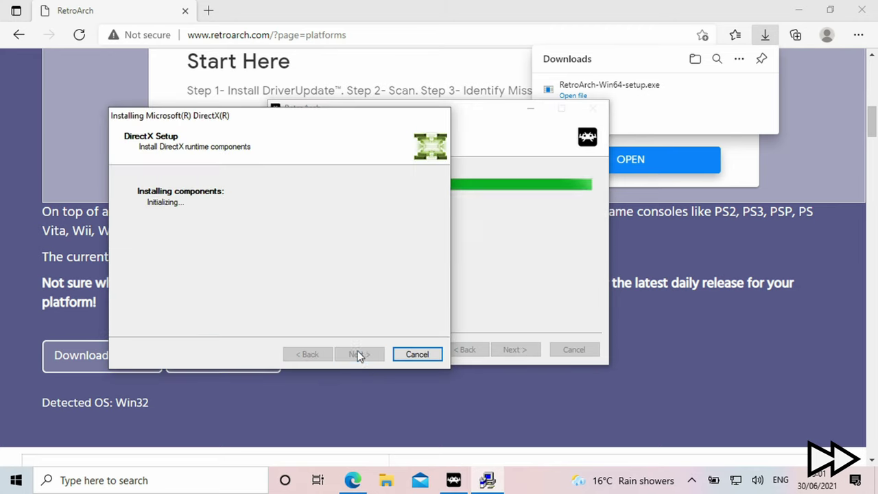
left_click(368, 363)
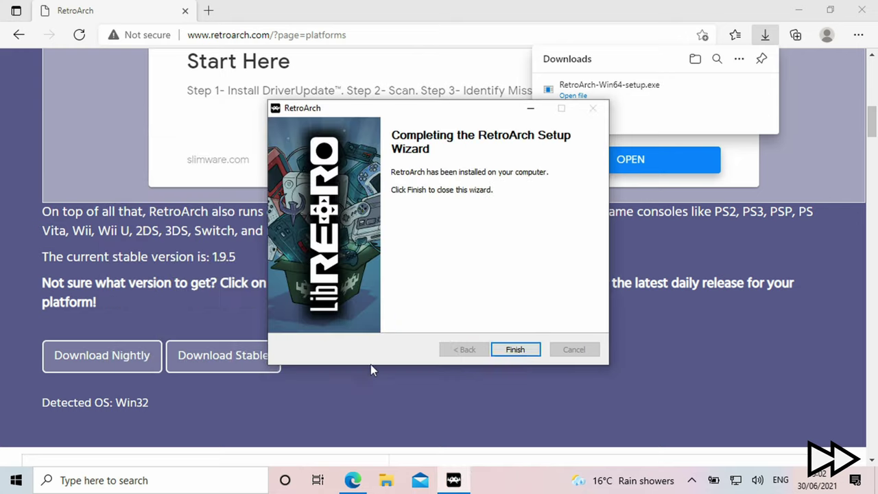
left_click(514, 347)
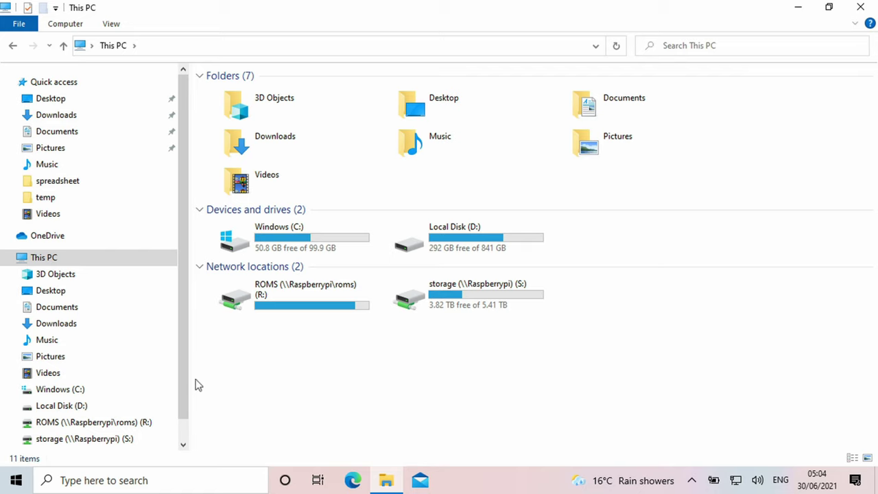
Create a folder named ROMS on Local Disk (D:) in File Explorer
left_click(32, 410)
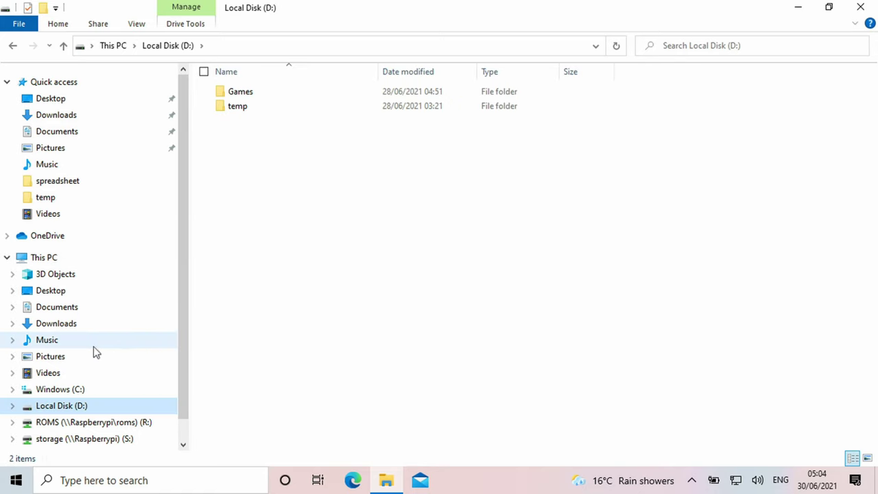
right_click(229, 236)
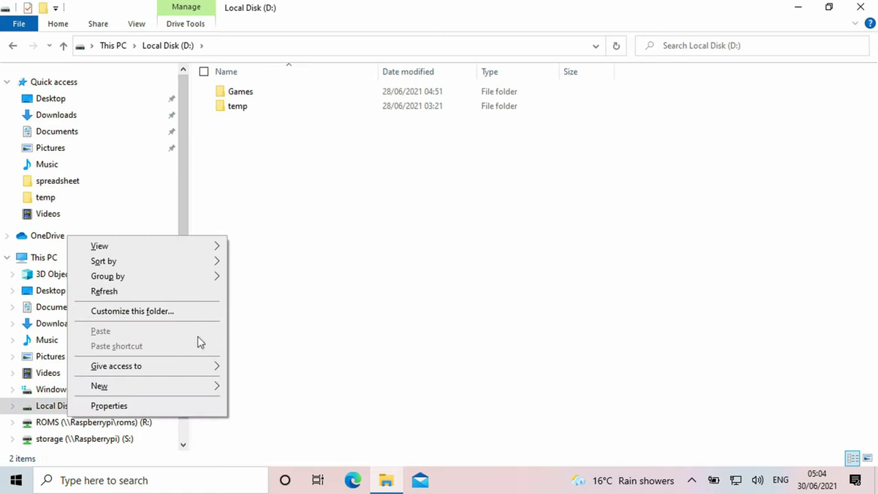
mouse_move(215, 387)
left_click(243, 388)
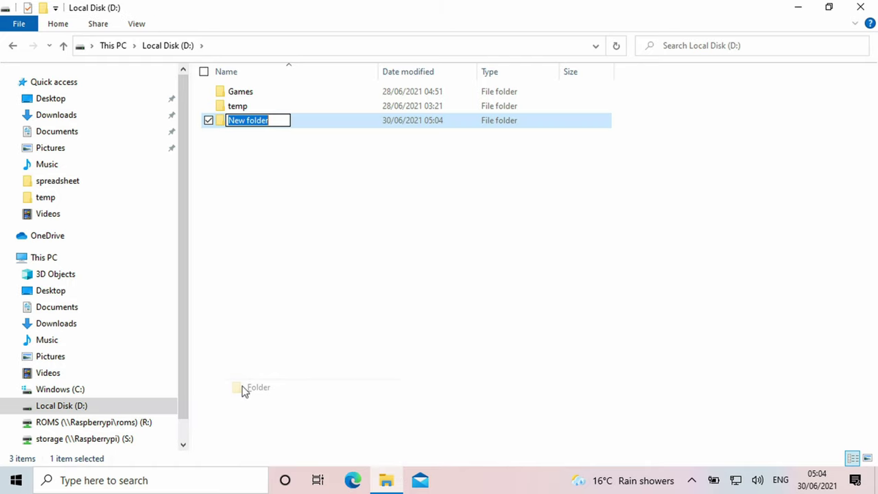
type("ROMS")
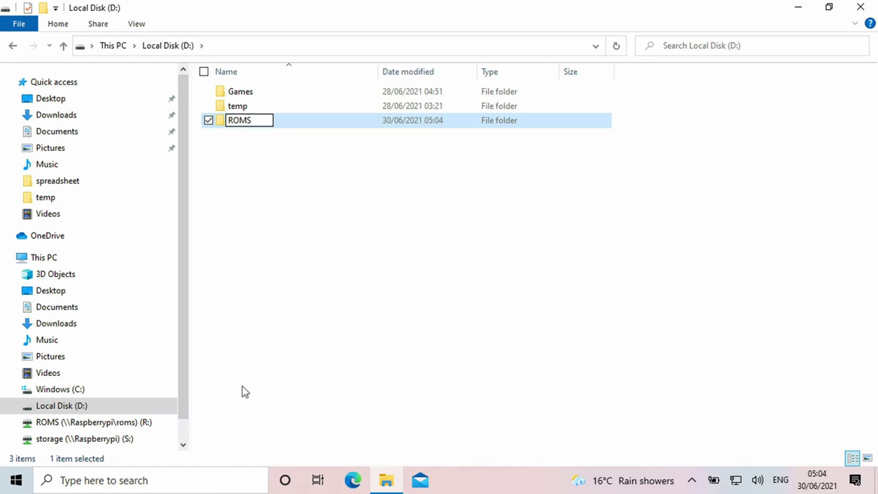
key("Return")
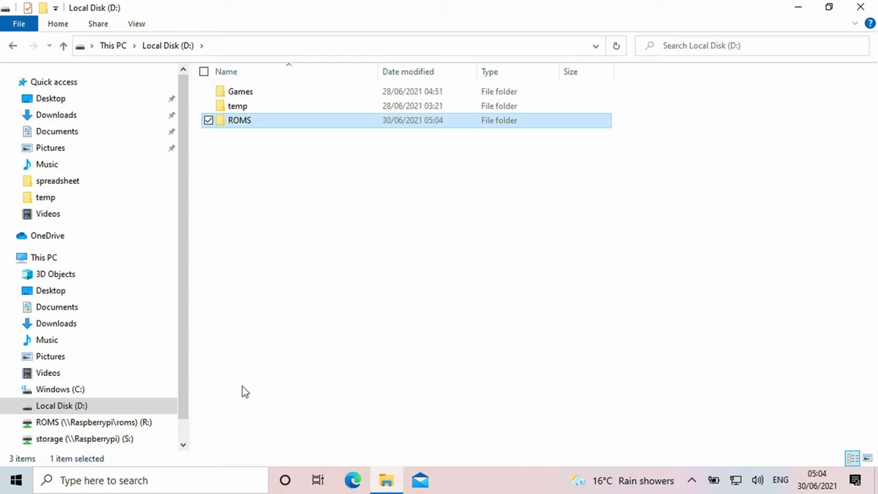
Create a subfolder named GENESIS inside the ROMS folder
key("Return")
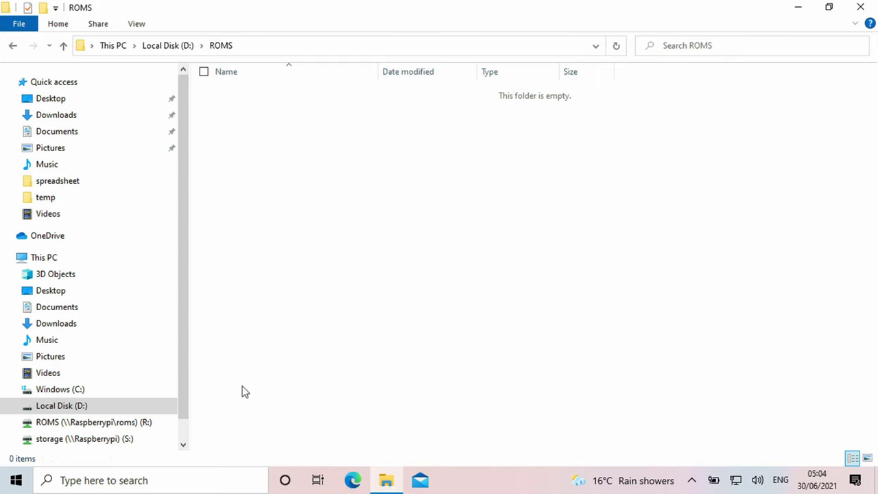
right_click(252, 347)
mouse_move(243, 310)
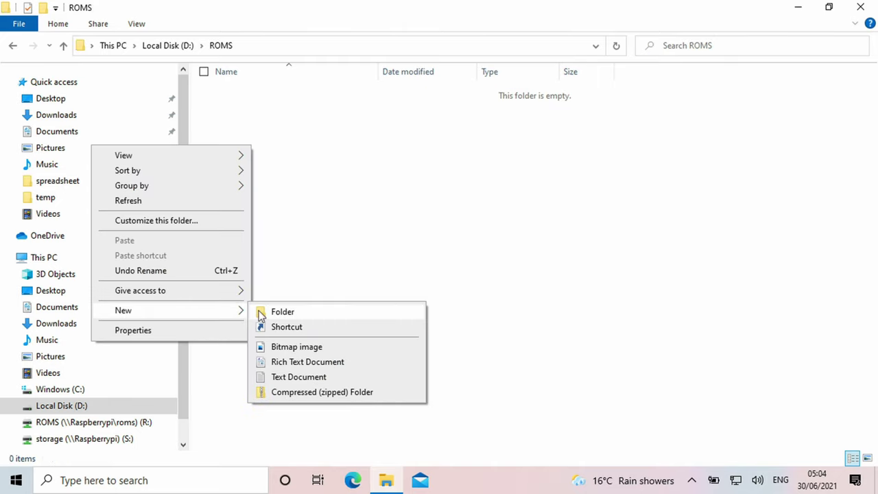
left_click(281, 312)
type("GENESIS")
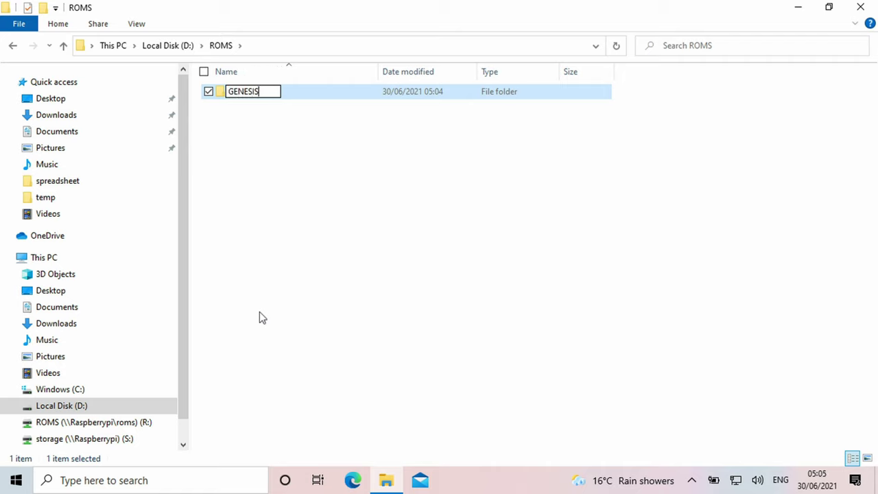
key("Return")
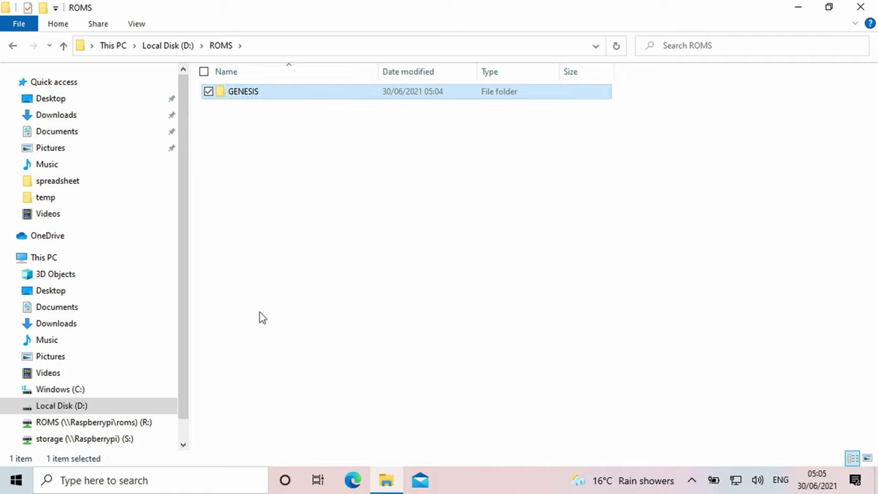
Open the GENESIS folder and paste the copied files into it
double_click(251, 96)
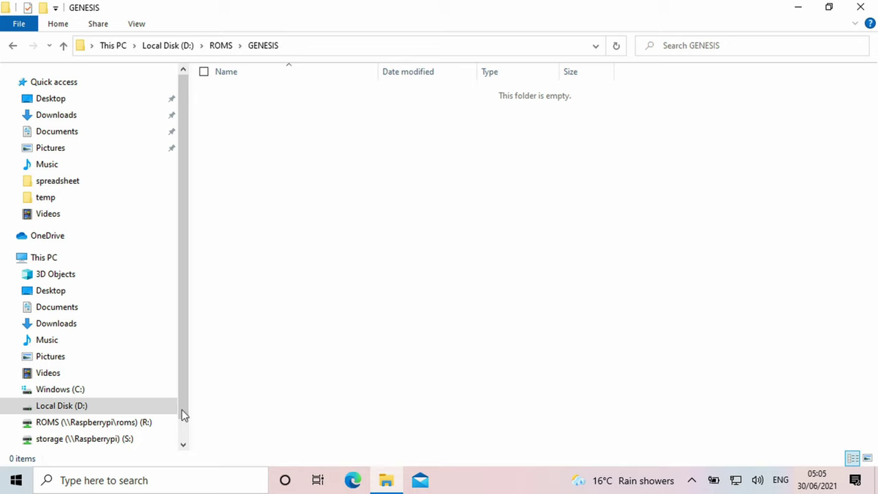
right_click(245, 153)
left_click(202, 245)
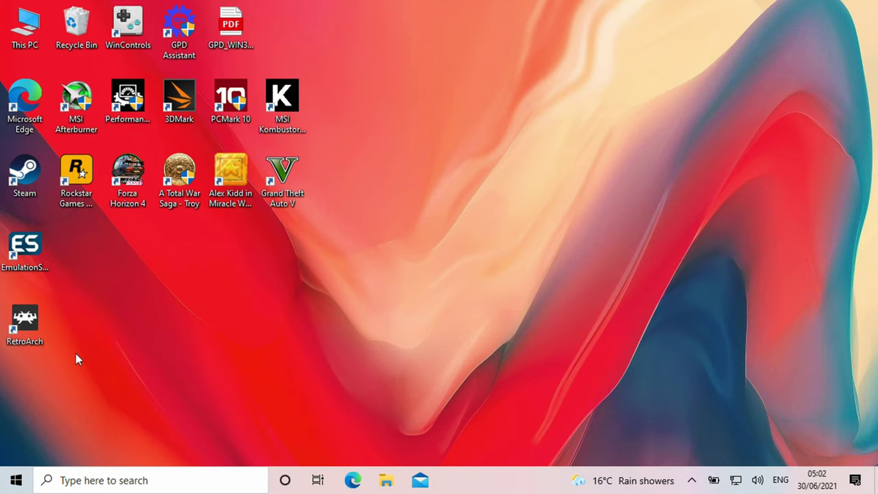
Launch RetroArch from the desktop and turn on Start in Fullscreen Mode in its video settings
double_click(25, 318)
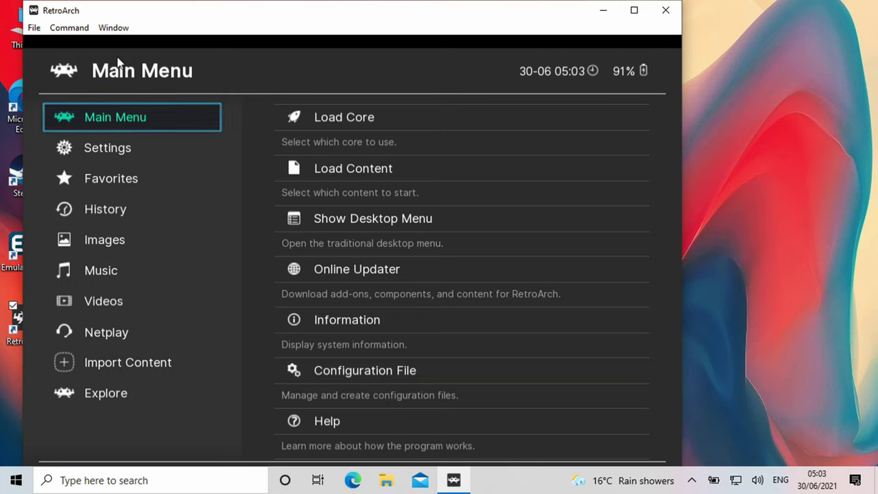
key("Down")
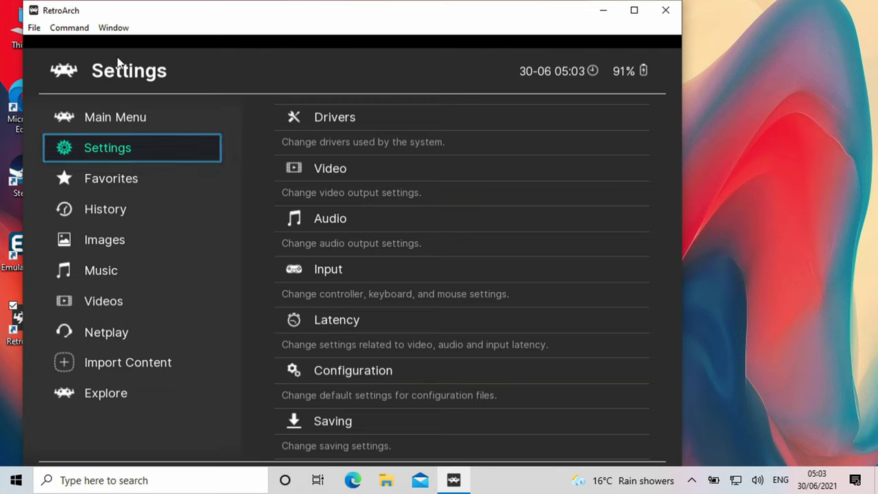
key("Right")
key("Down")
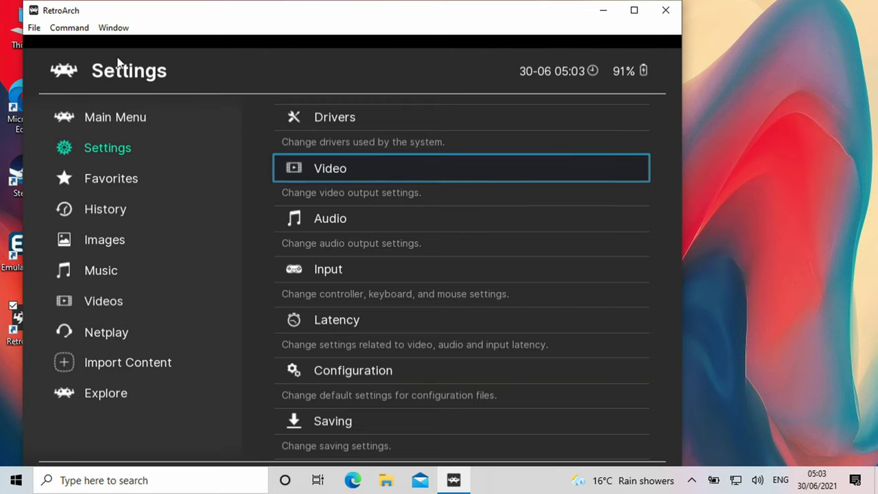
key("Return")
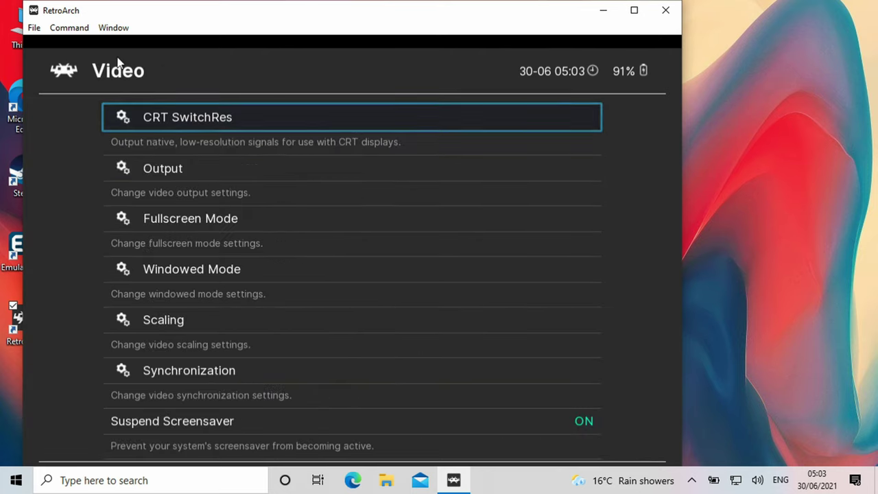
key("Down")
key("Down")
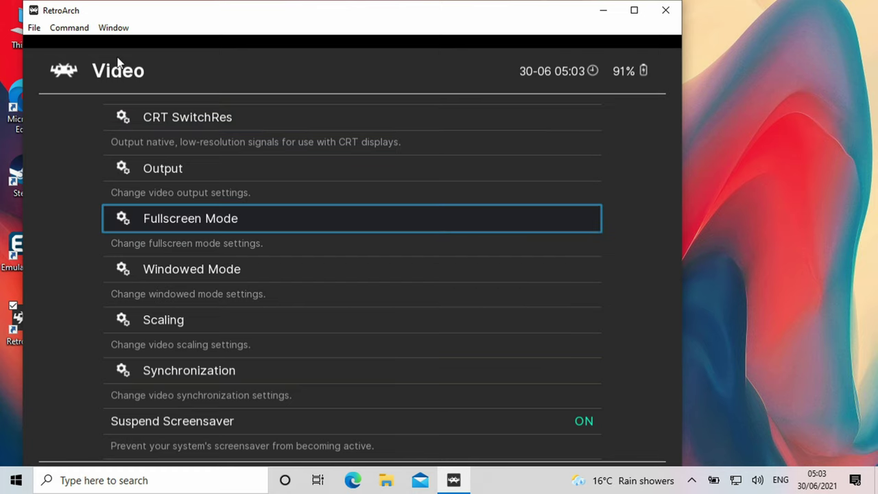
key("Return")
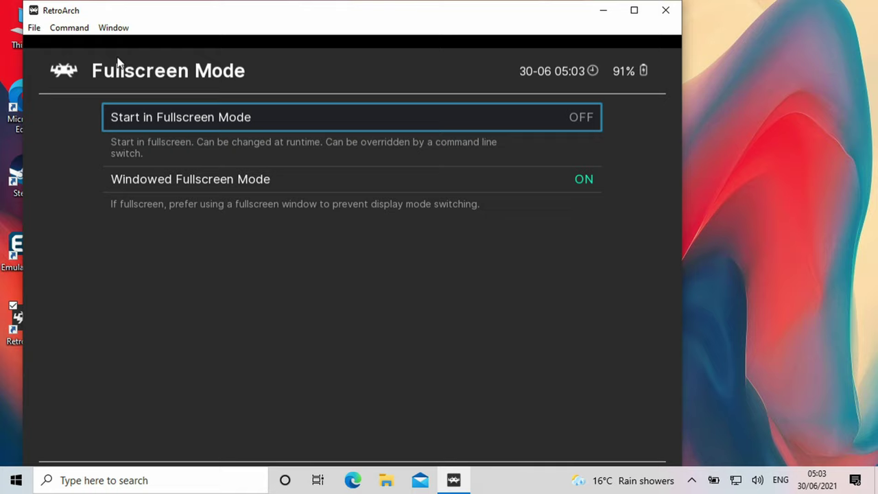
key("Return")
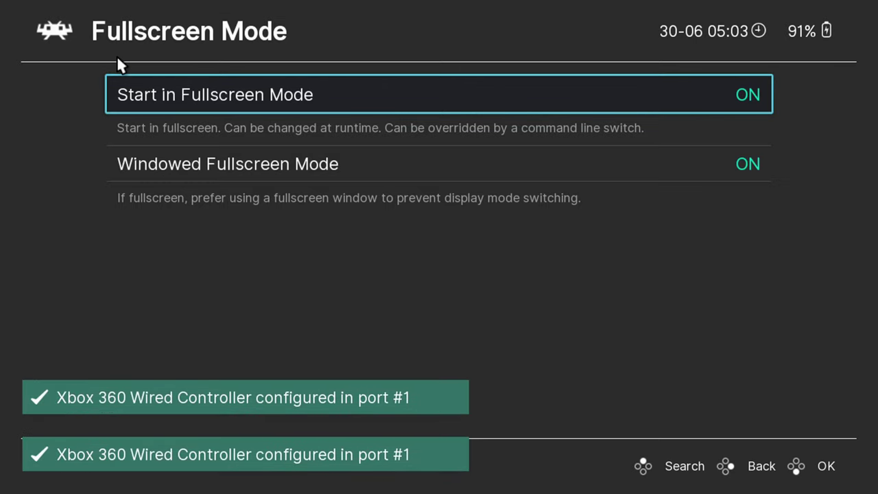
key("Down")
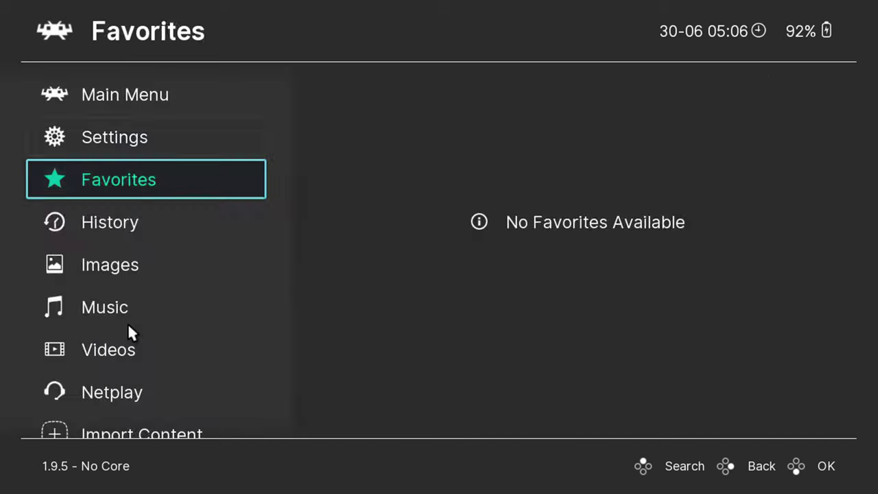
key("Down")
key("Down")
key("Down")
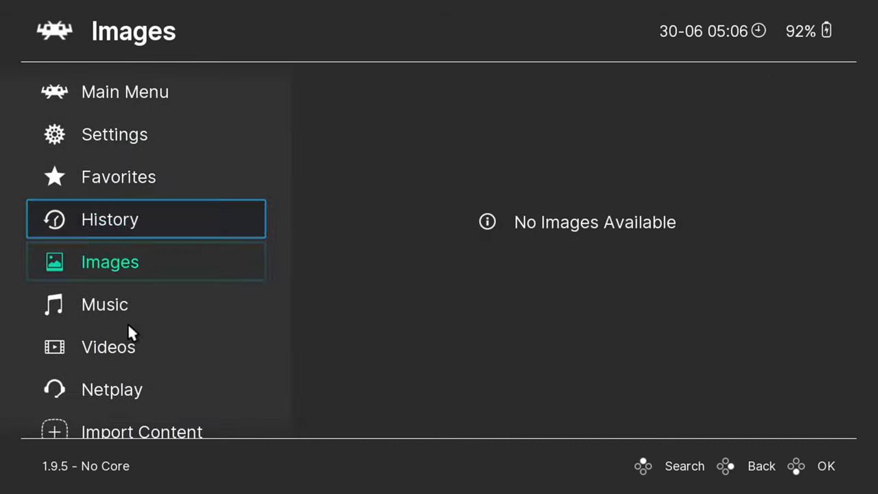
key("Up")
key("Up")
key("Up")
key("Up")
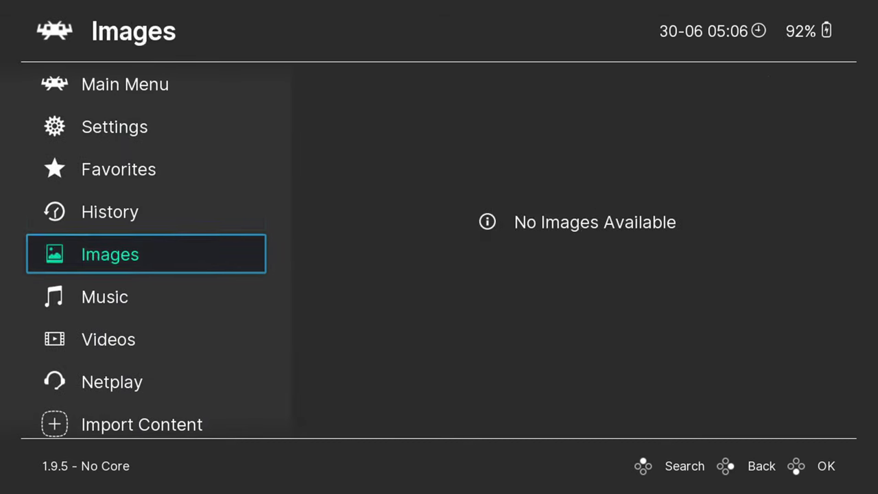
Open the Core Downloader in the Online Updater to fetch the list of available cores
key("Up")
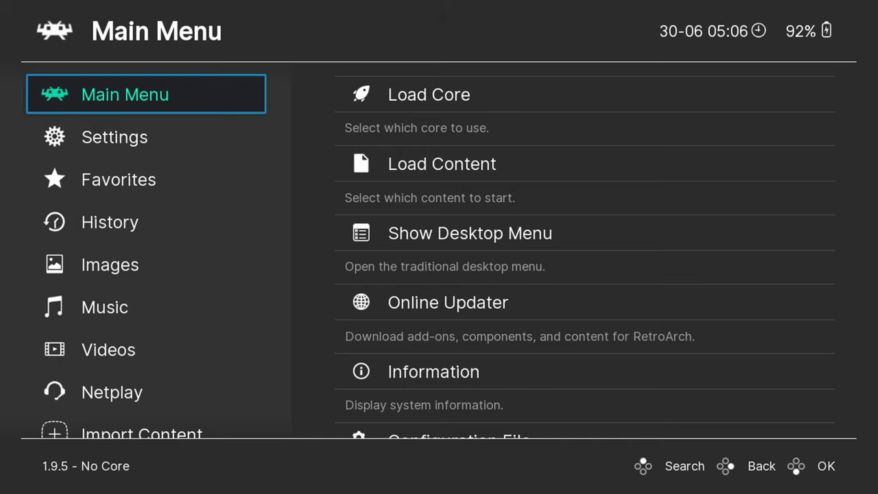
key("Right")
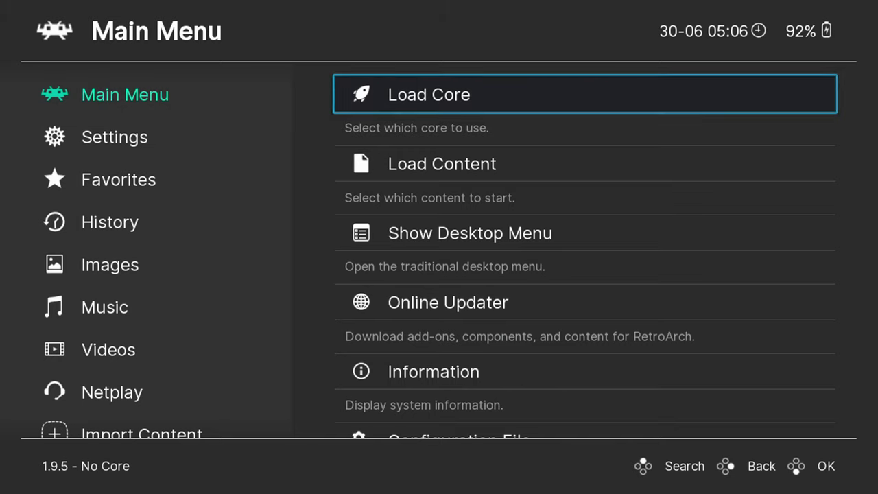
key("Down")
key("Down")
key("Down")
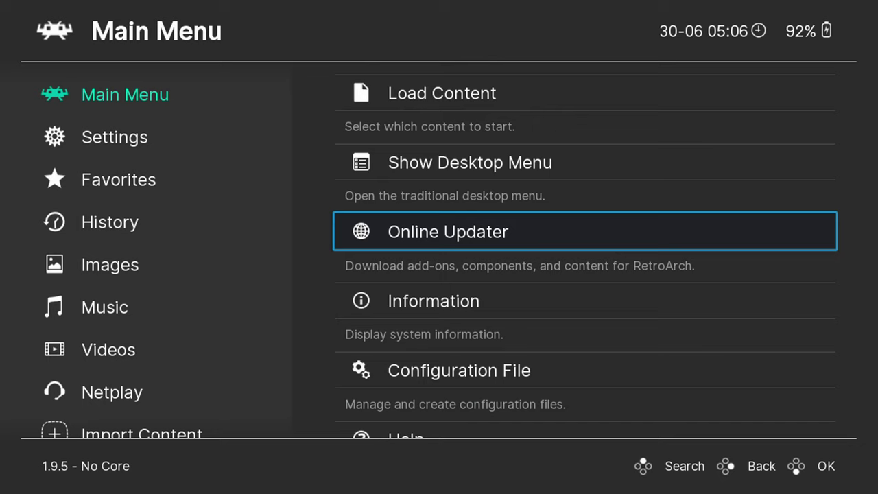
key("Return")
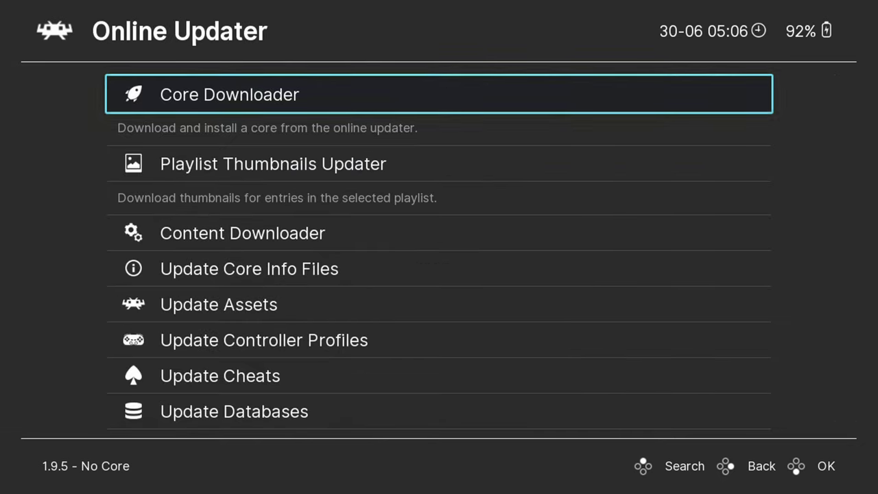
key("Return")
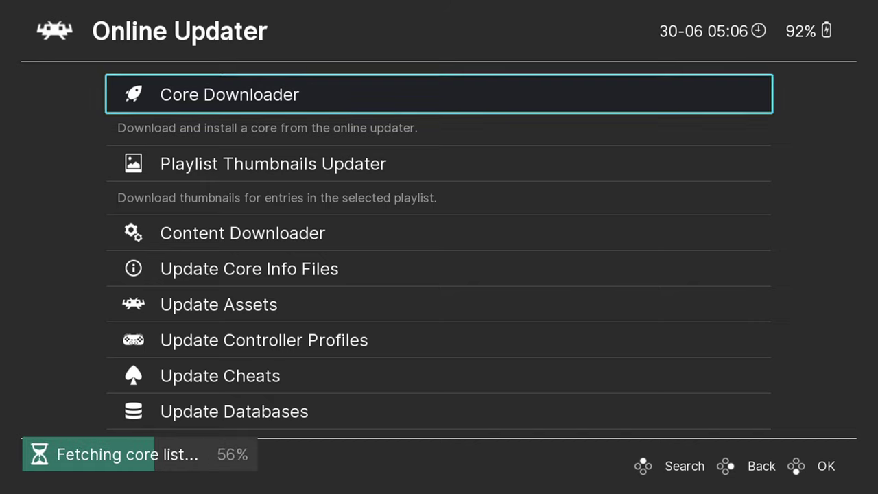
Download and install the core Sega - MS/GG/MD/CD (Genesis Plus GX)
key("Down")
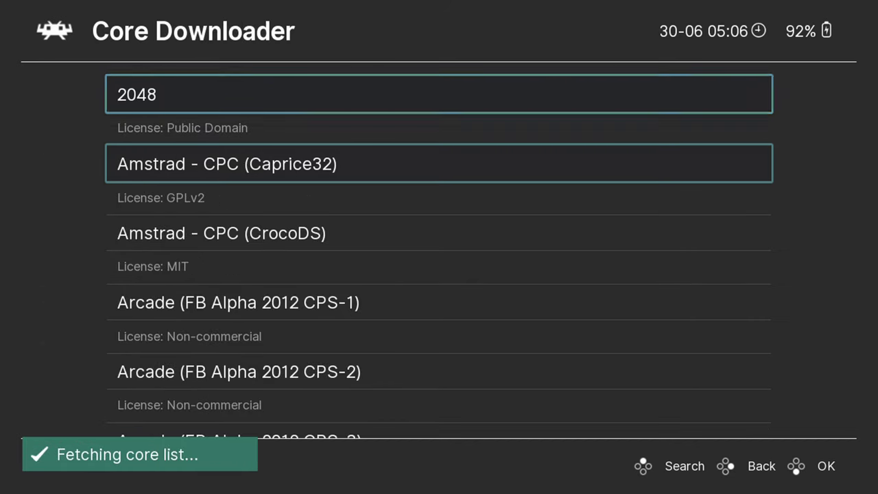
key("Down")
key("Down")
key("Down")
key("Down")
key("Down")
key("Down")
key("Down")
key("Down")
key("Down")
key("Down")
key("Down")
key("Down")
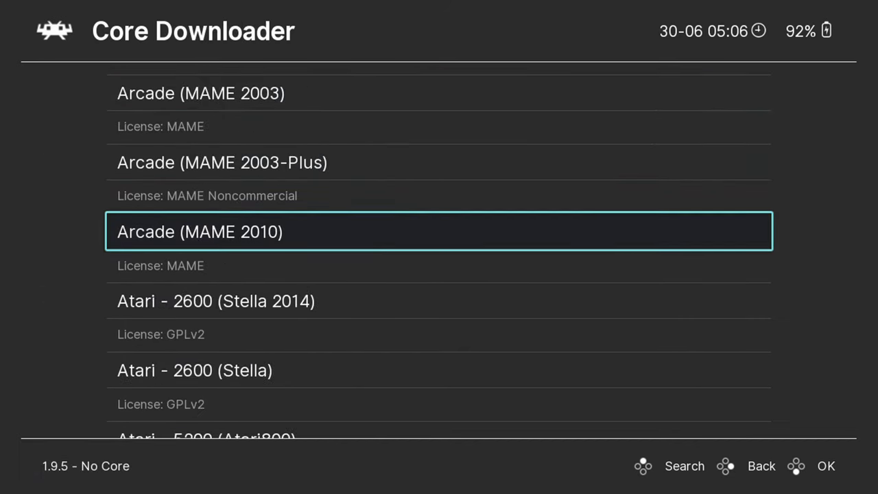
key("Down")
key("Down")
key("Down")
key("Down")
key("Down")
key("Down")
key("Down")
key("Down")
key("Down")
key("Down")
key("Down")
key("Down")
key("Down")
key("Down")
key("Down")
key("Down")
key("Down")
key("Down")
key("Down")
key("Down")
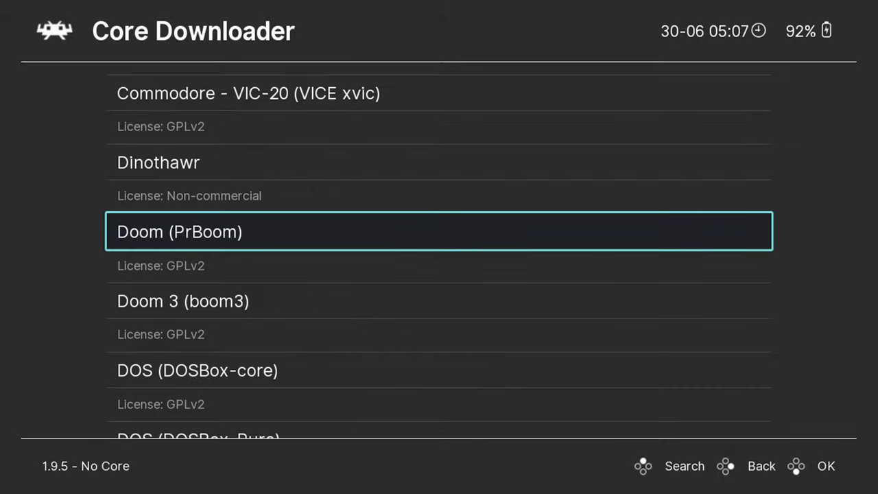
key("Down")
key("Down")
key("Down")
key("Down")
key("Down")
key("Down")
key("Down")
key("Down")
key("Down")
key("Down")
key("Down")
key("Down")
key("Down")
key("Down")
key("Down")
key("Down")
key("Down")
key("Down")
key("Down")
key("Down")
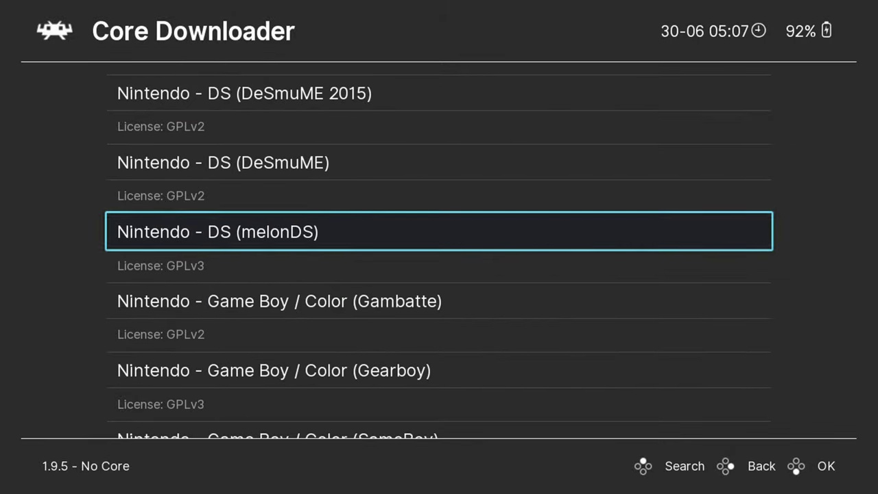
key("Down")
key("Down")
key("Down")
key("Down")
key("Down")
key("Down")
key("Down")
key("Down")
key("Down")
key("Down")
key("Down")
key("Down")
key("Down")
key("Down")
key("Down")
key("Down")
key("Down")
key("Down")
key("Down")
key("Down")
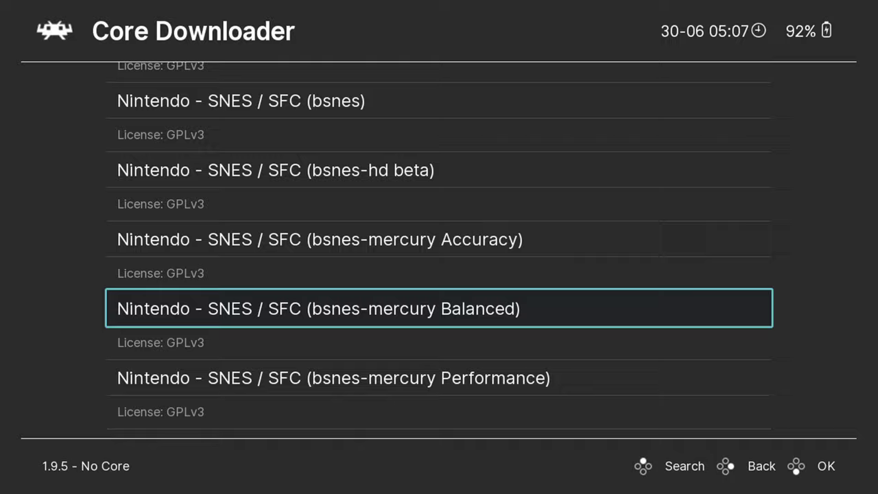
key("Down")
key("Down")
key("Down")
key("Down")
key("Down")
key("Down")
key("Down")
key("Down")
key("Down")
key("Down")
key("Down")
key("Down")
key("Down")
key("Down")
key("Down")
key("Down")
key("Down")
key("Down")
key("Down")
key("Down")
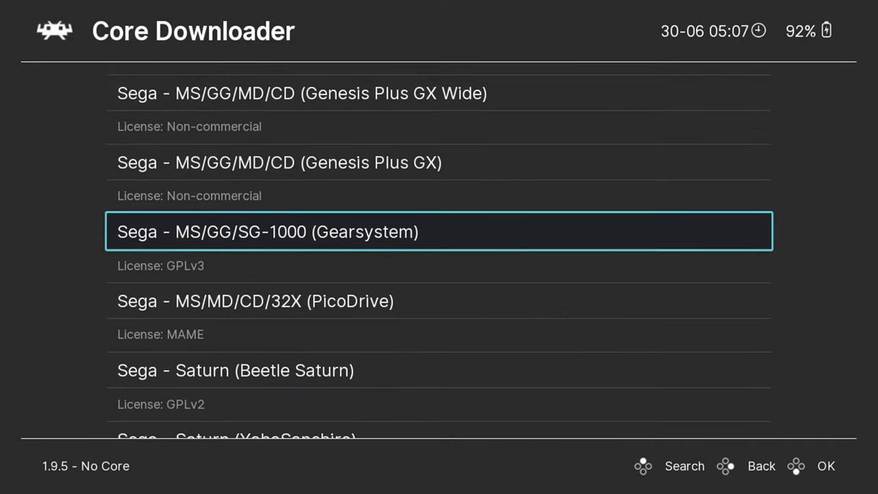
key("Up")
key("Up")
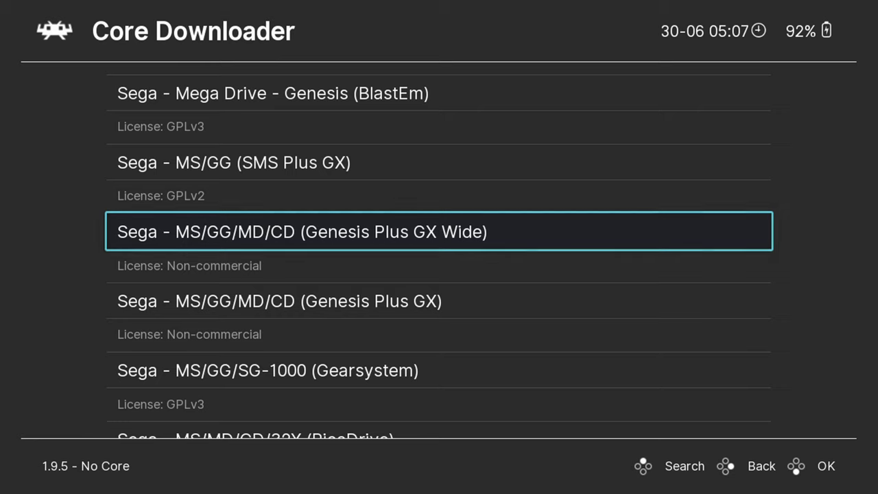
key("Down")
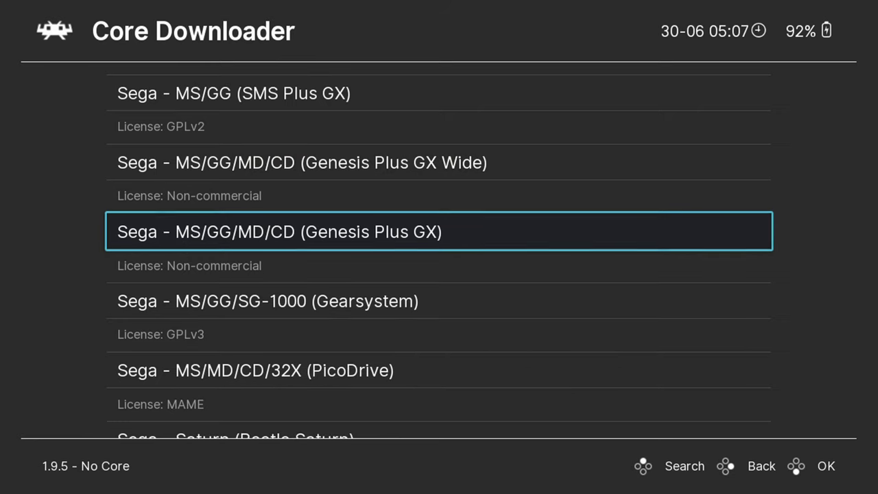
key("Return")
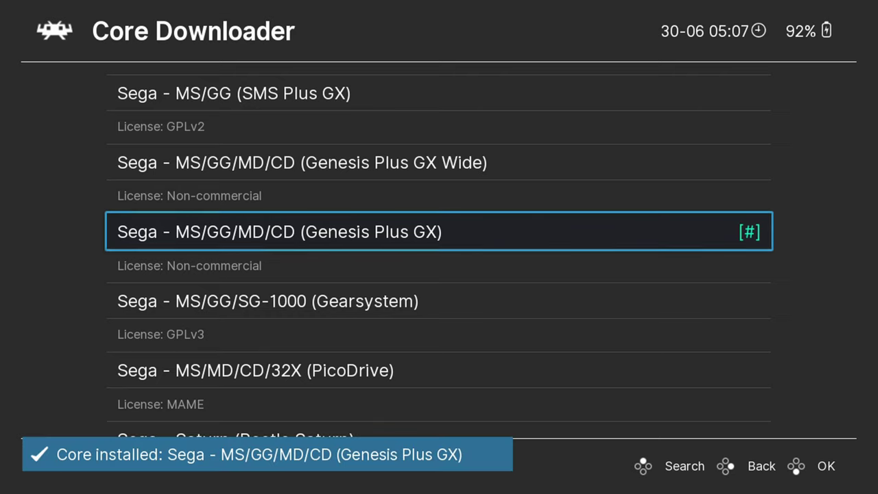
Download and install the core NEC - PC Engine / CD (Beetle PCE FAST)
key("Up")
key("Up")
key("Up")
key("Up")
key("Up")
key("Up")
key("Up")
key("Up")
key("Up")
key("Up")
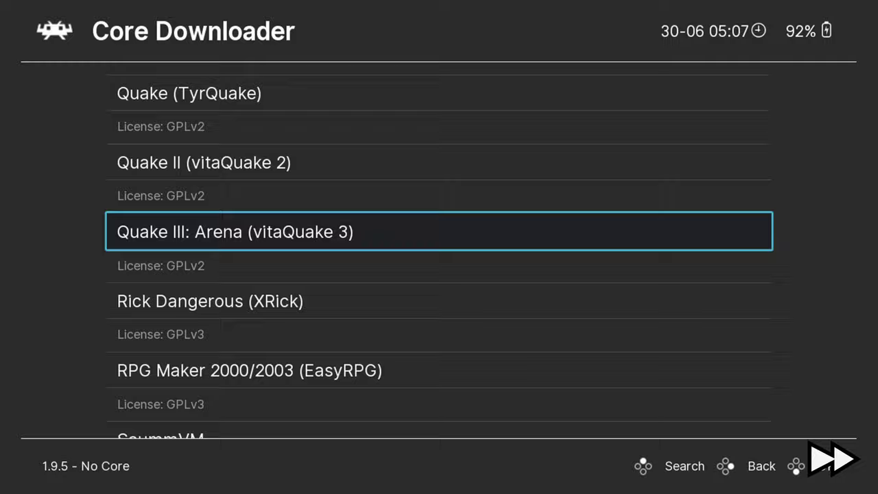
key("Down")
key("Down")
key("Down")
key("Down")
key("Down")
key("Down")
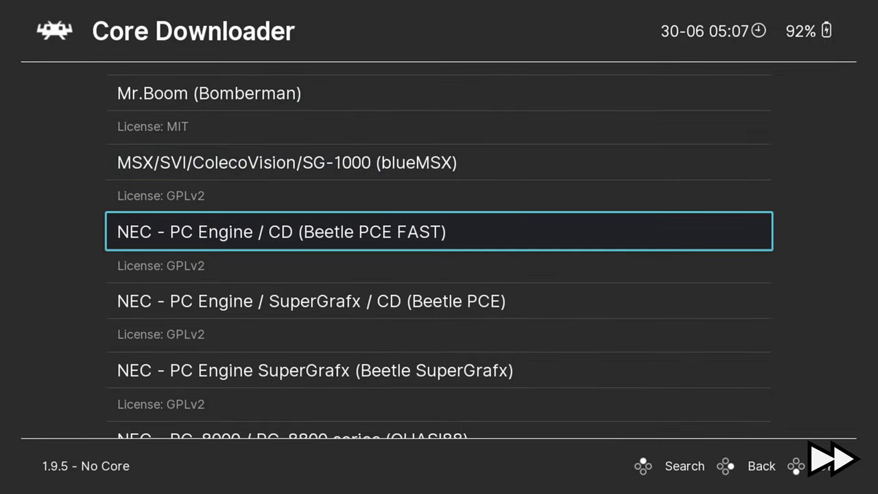
key("Down")
key("Up")
key("Return")
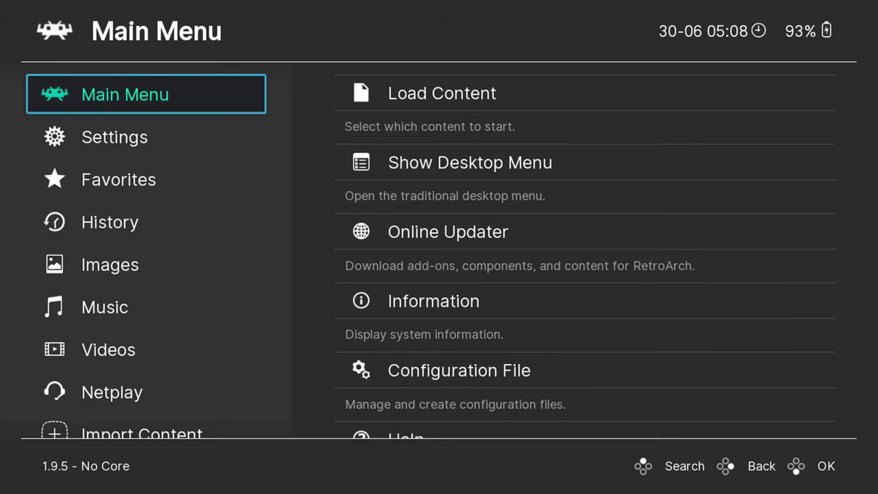
Go to Import Content and open Scan Directory to choose a folder
key("Down")
key("Down")
key("Down")
key("Down")
key("Down")
key("Down")
key("Down")
key("Down")
key("Down")
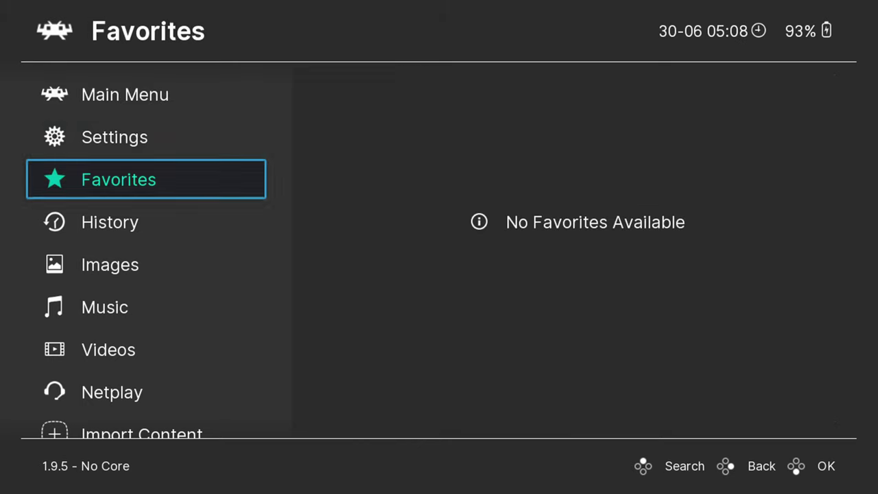
key("Up")
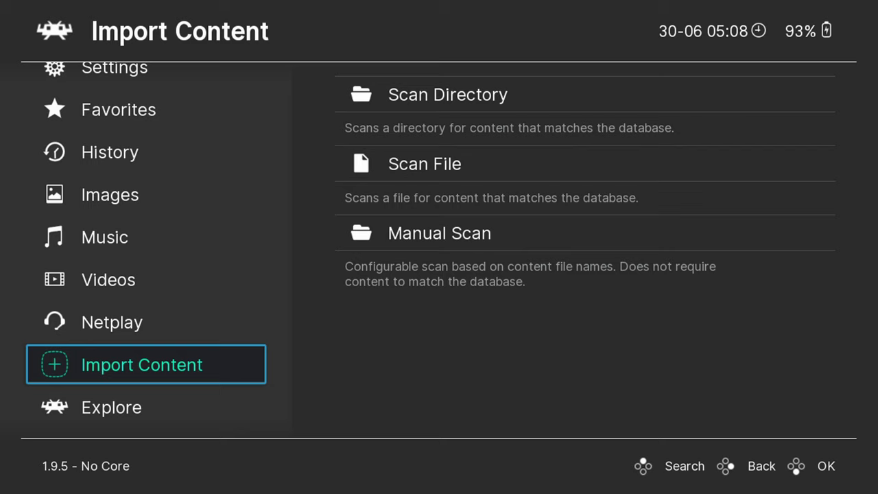
key("Right")
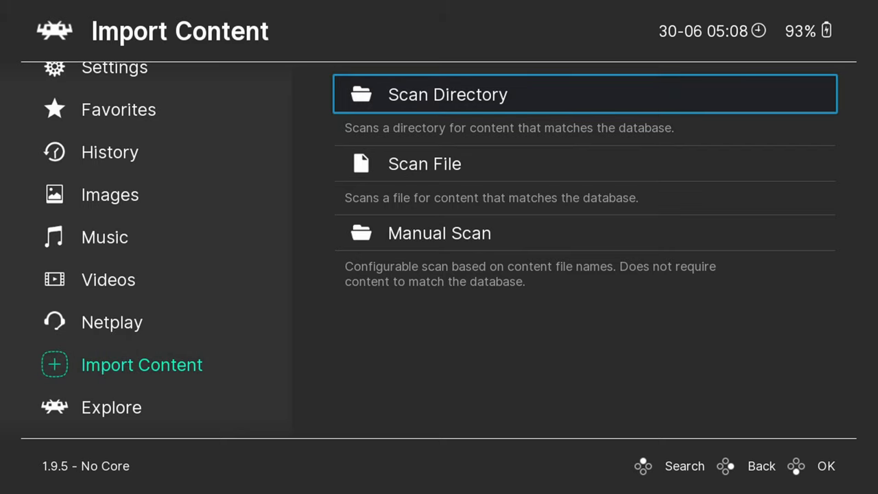
key("Return")
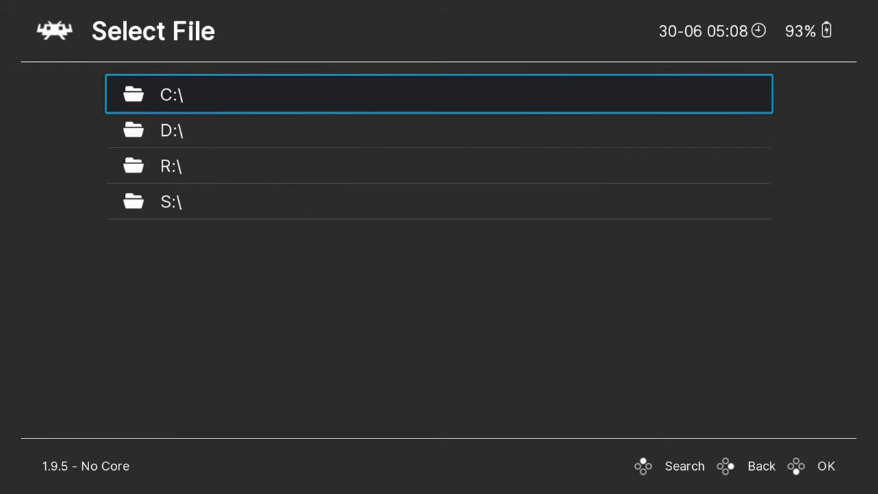
Scan the whole D:\ROMS directory for game content
key("Down")
key("Return")
key("Down")
key("Down")
key("Down")
key("Down")
key("Down")
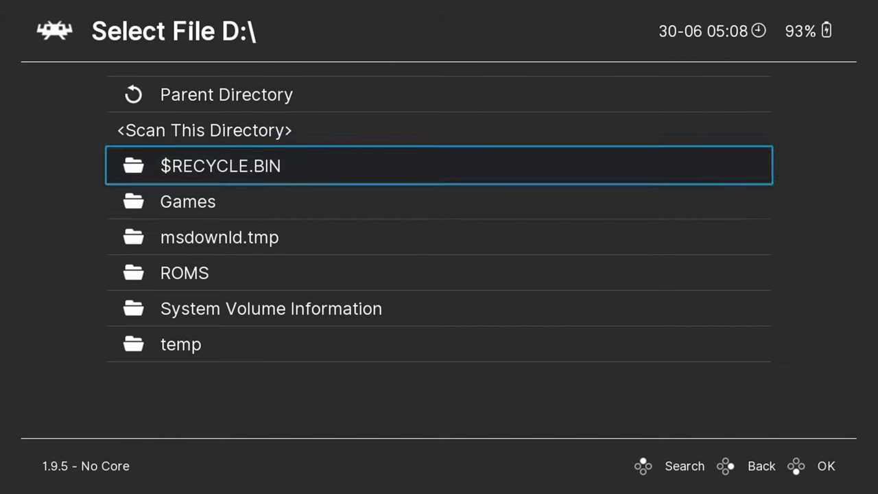
key("Return")
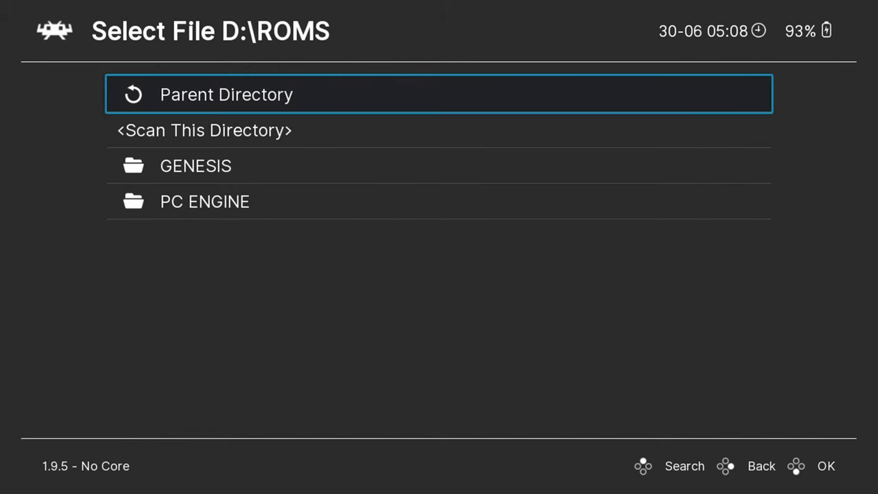
key("Down")
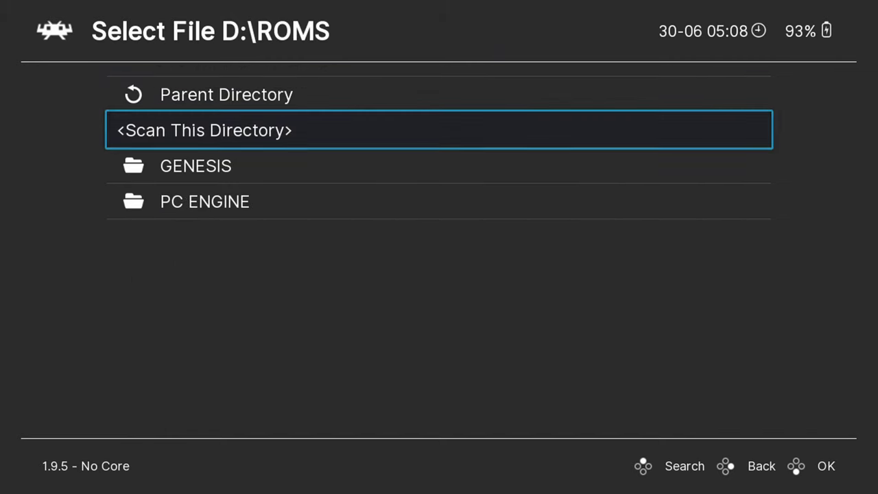
key("Down")
key("Down")
key("Up")
key("Up")
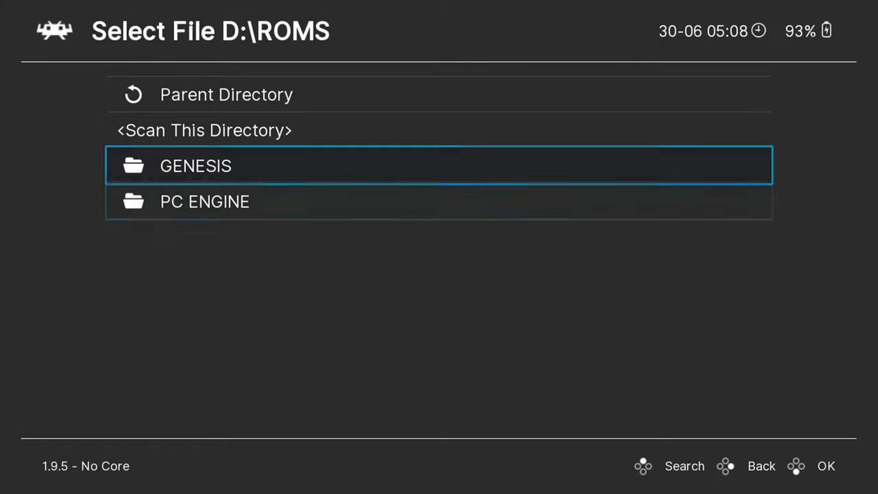
key("Return")
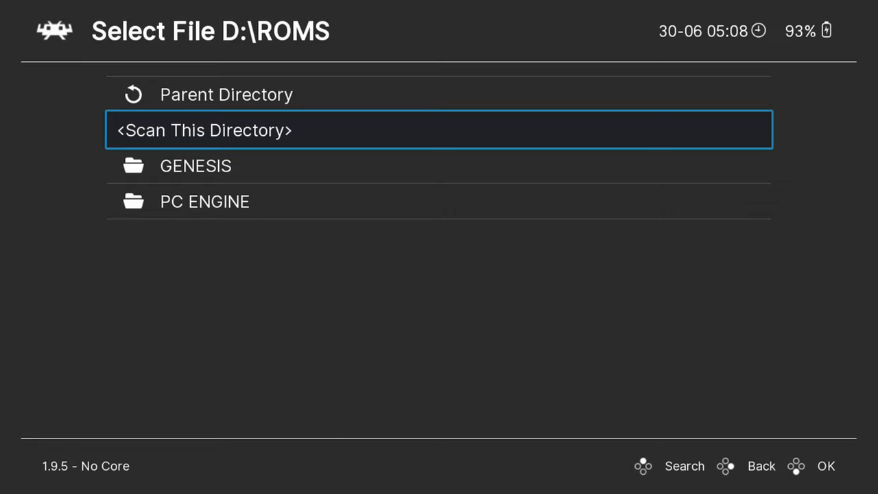
Leave the directory browser and go to the Mega Drive - Genesis playlist
key("BackSpace")
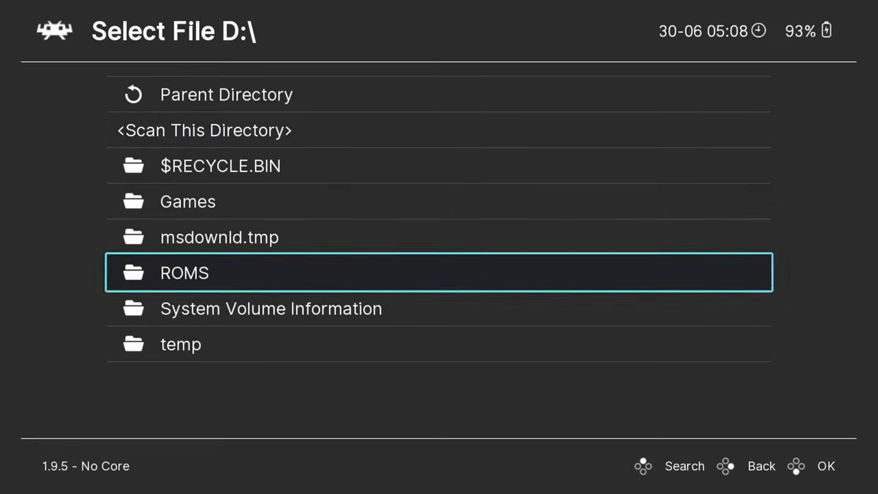
key("BackSpace")
key("BackSpace")
key("BackSpace")
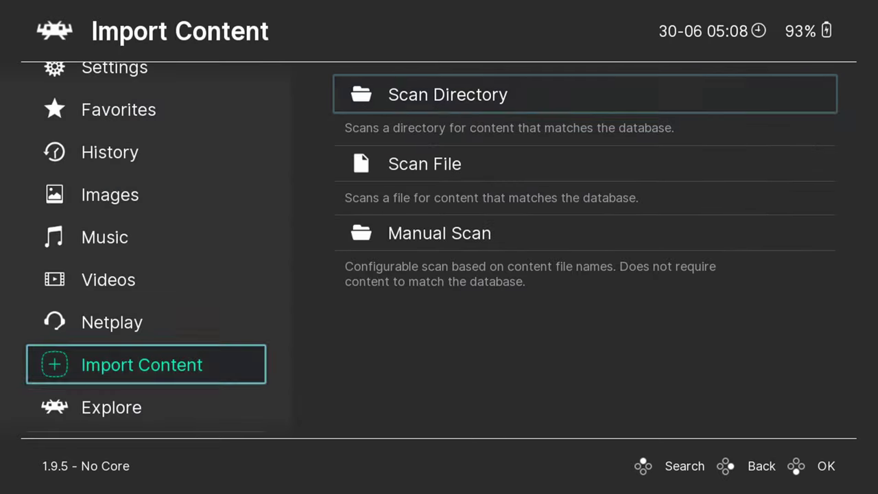
key("Down")
key("Down")
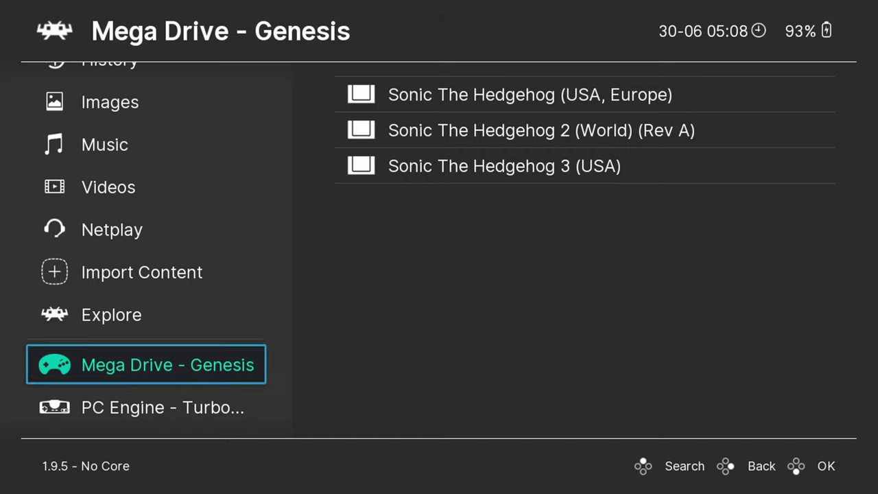
Open the options for the Sonic The Hedgehog (USA, Europe) entry in the Mega Drive - Genesis playlist
key("Right")
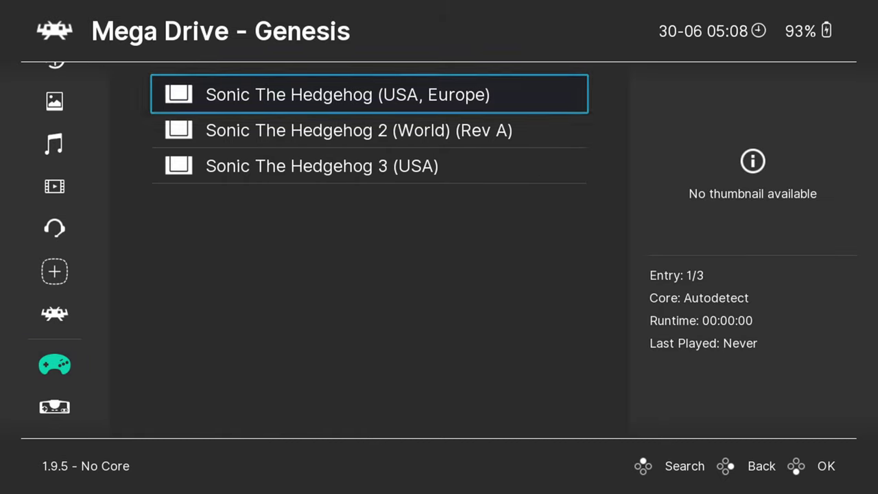
key("Down")
key("Down")
key("Down")
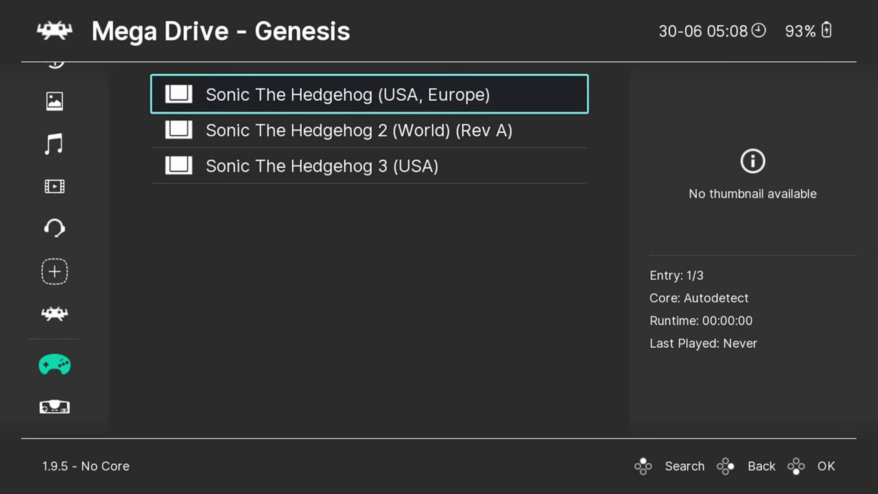
key("Return")
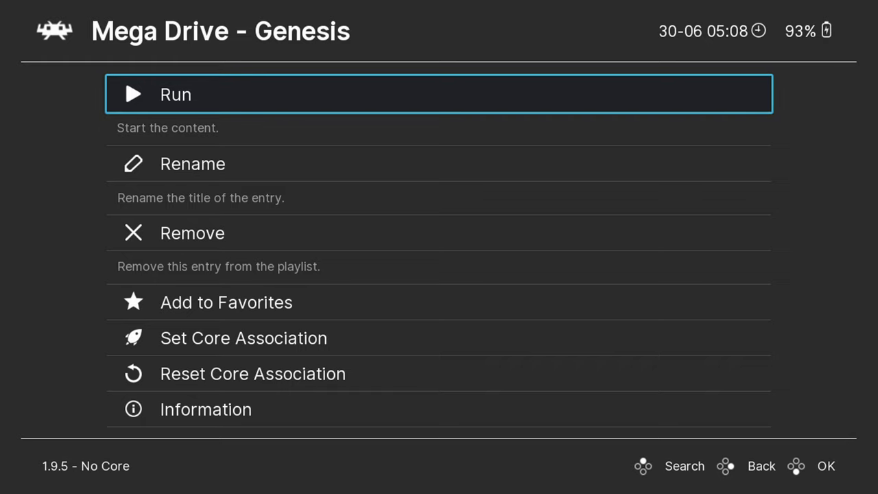
Set the game's core association to Sega - MS/GG/MD/CD (Genesis Plus GX)
key("Down")
key("Down")
key("Down")
key("Down")
key("Return")
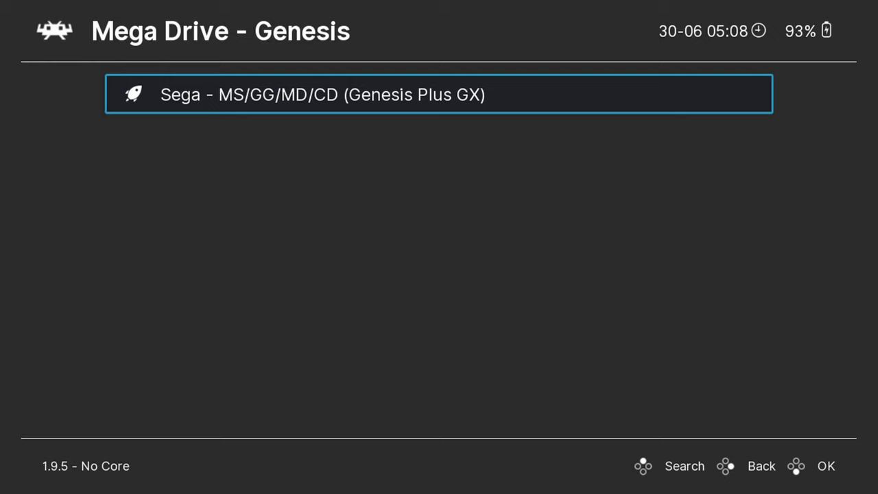
key("Return")
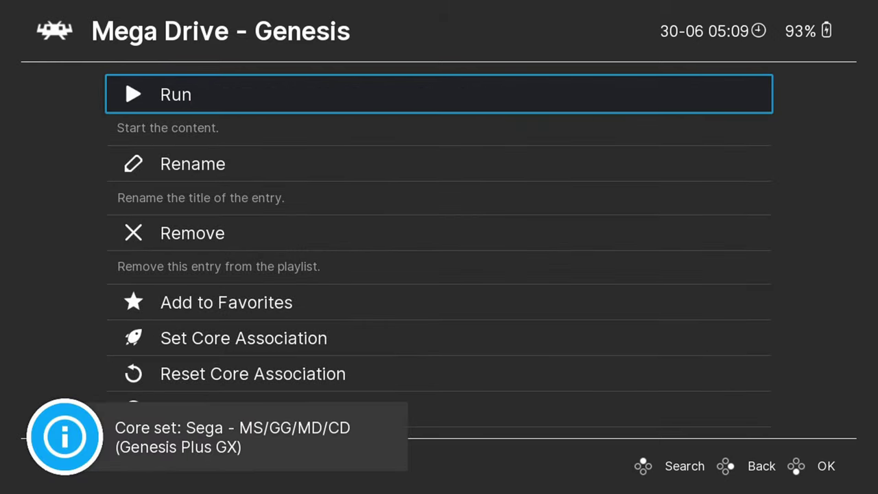
Run Sonic The Hedgehog with fast-forward on and start playing the first level
key("Return")
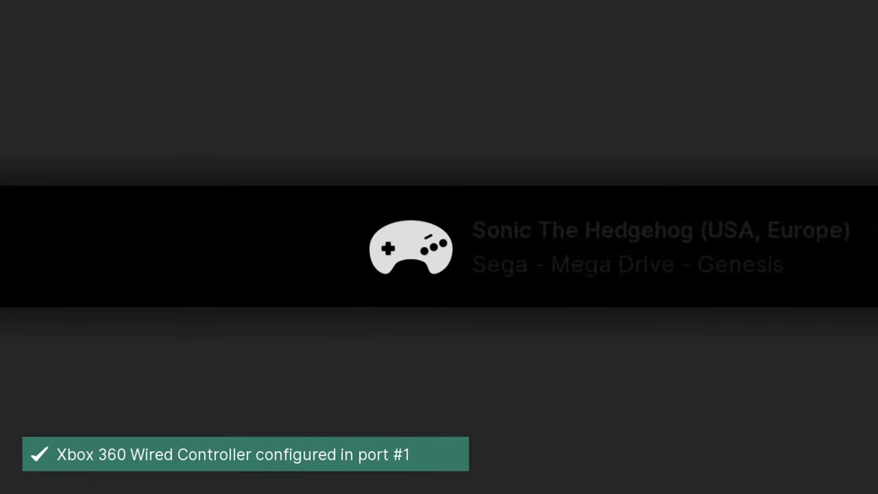
key("space")
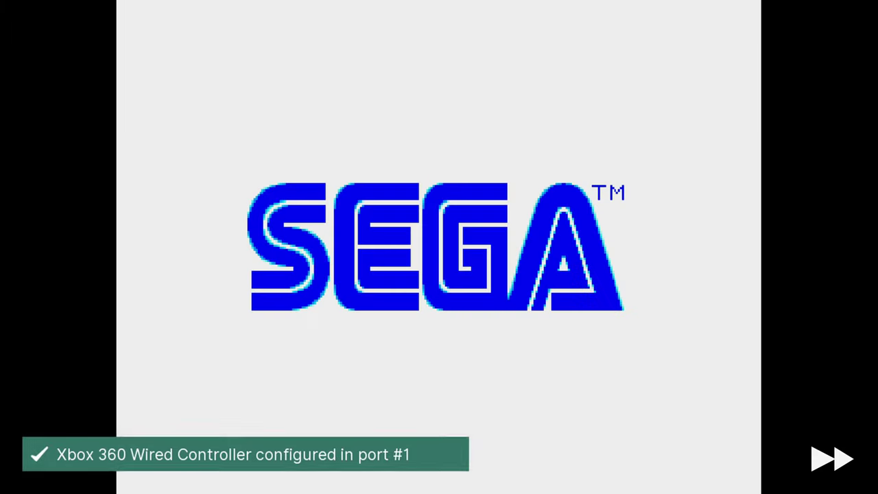
key("Return")
key("Right")
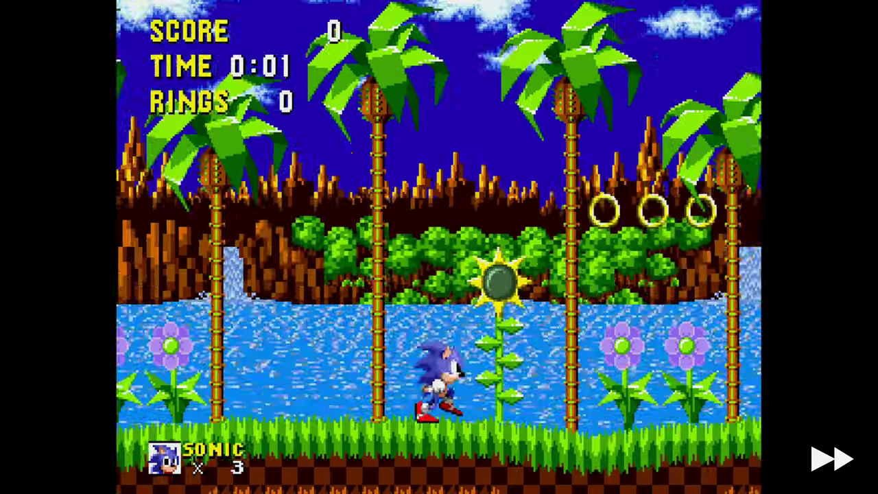
Jump through the level's opening stretch, return to normal speed, and exit the game
key("z")
key("z")
key("space")
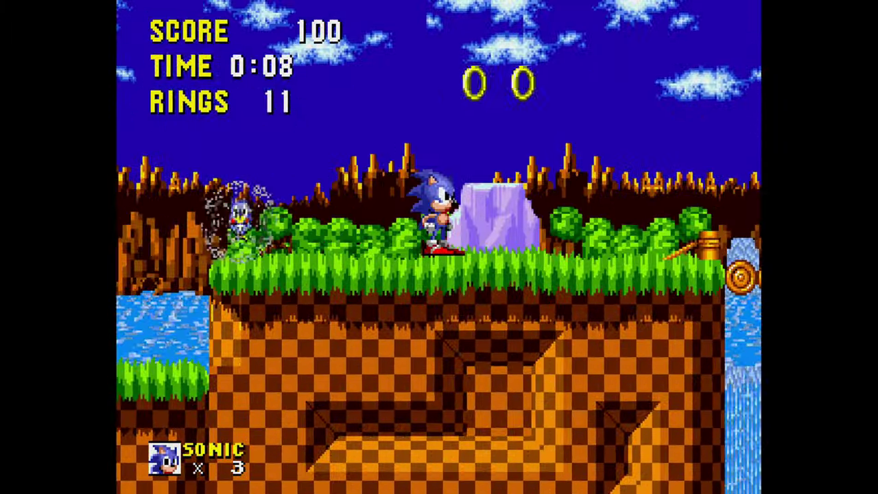
key("Escape")
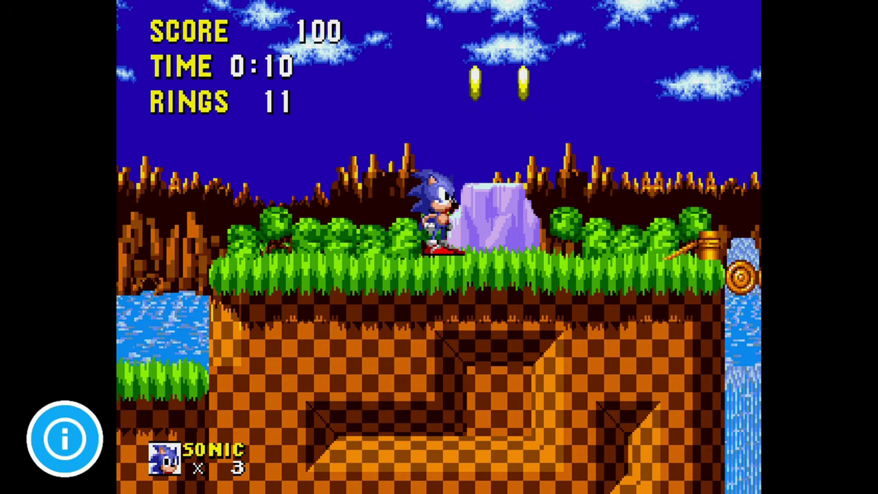
key("Escape")
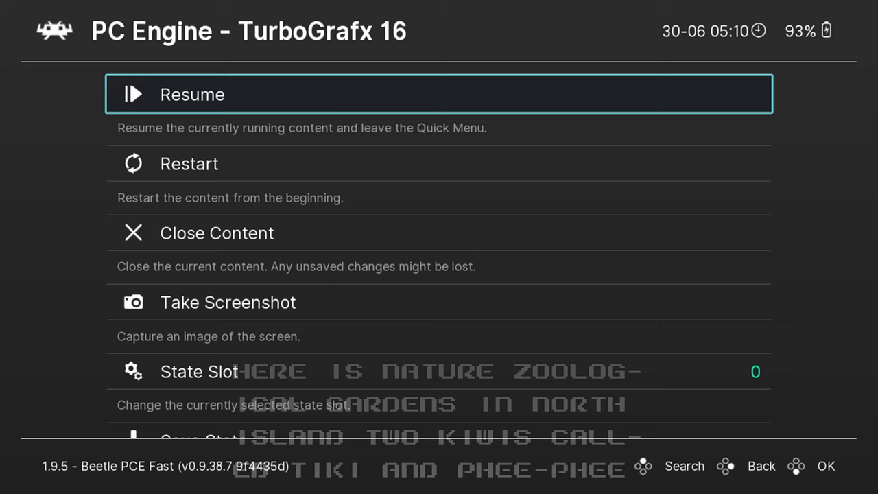
Examine the Quick Menu of the running PC Engine game, including the state slot, save state, load state and undo options
key("Down")
key("Down")
key("Down")
key("Down")
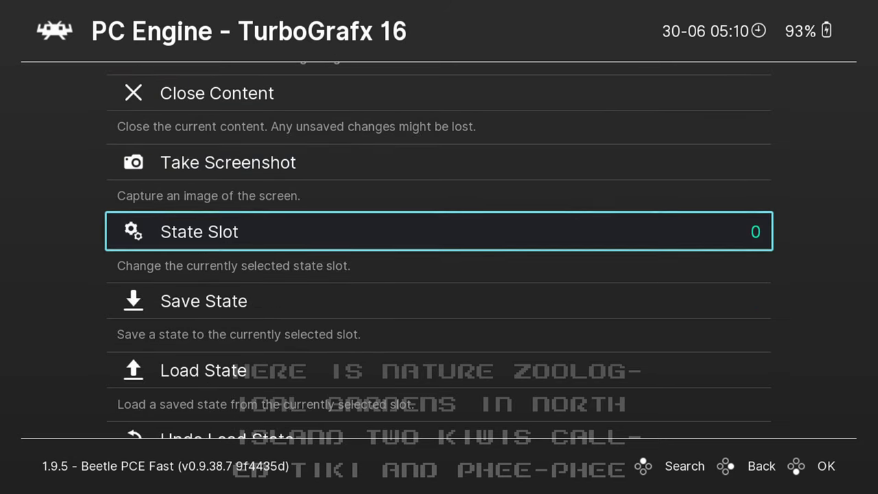
key("Down")
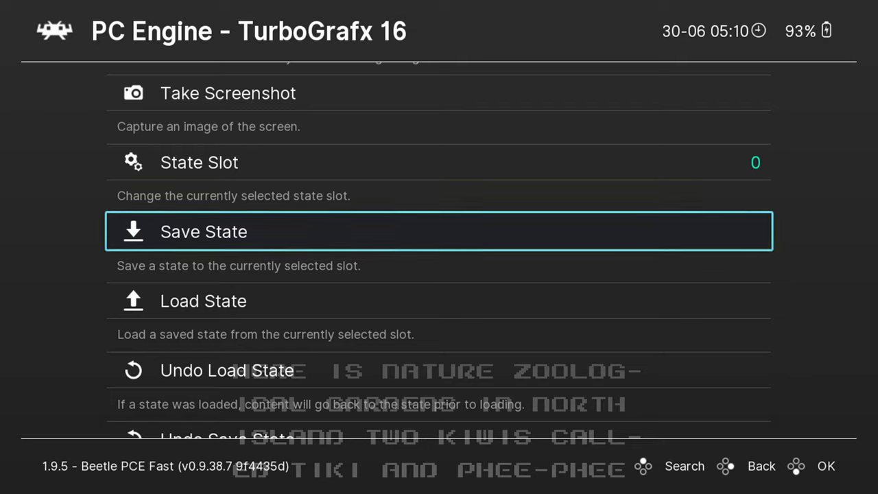
key("Up")
key("Down")
key("Down")
key("Down")
key("Down")
key("Down")
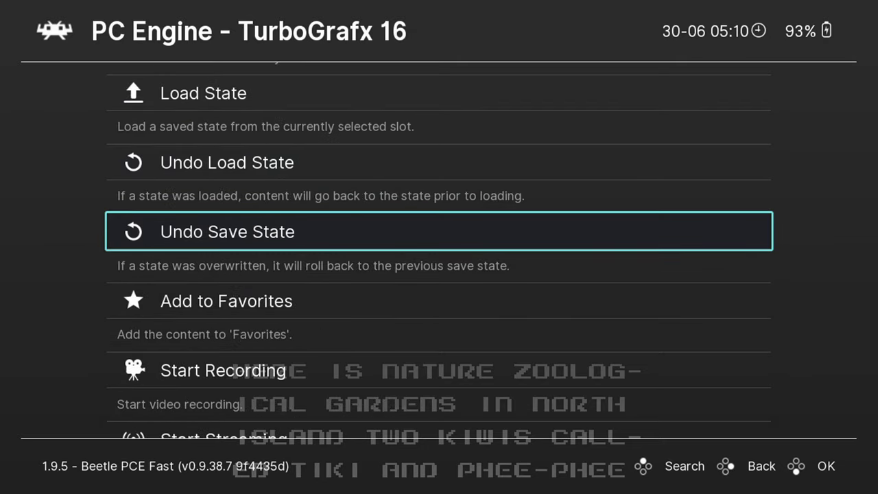
key("Down")
key("Down")
key("Up")
key("Up")
key("Up")
key("Up")
key("Up")
key("Up")
key("Up")
key("Up")
key("Up")
key("Up")
key("Up")
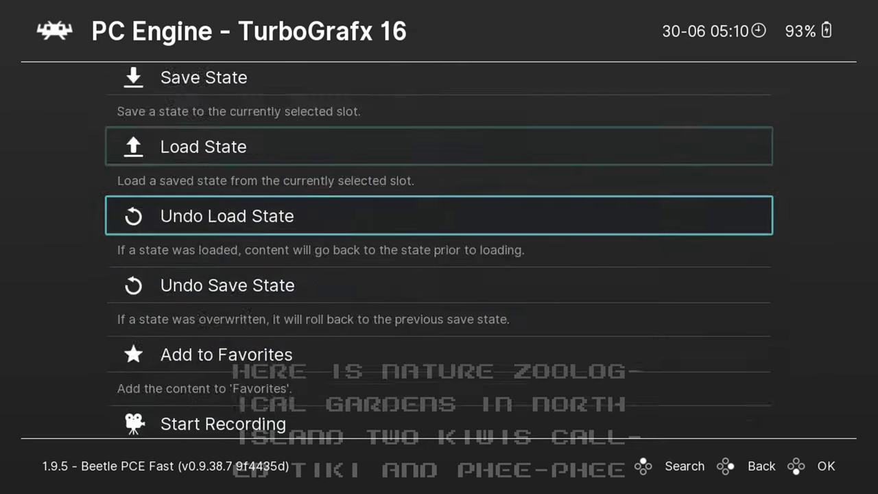